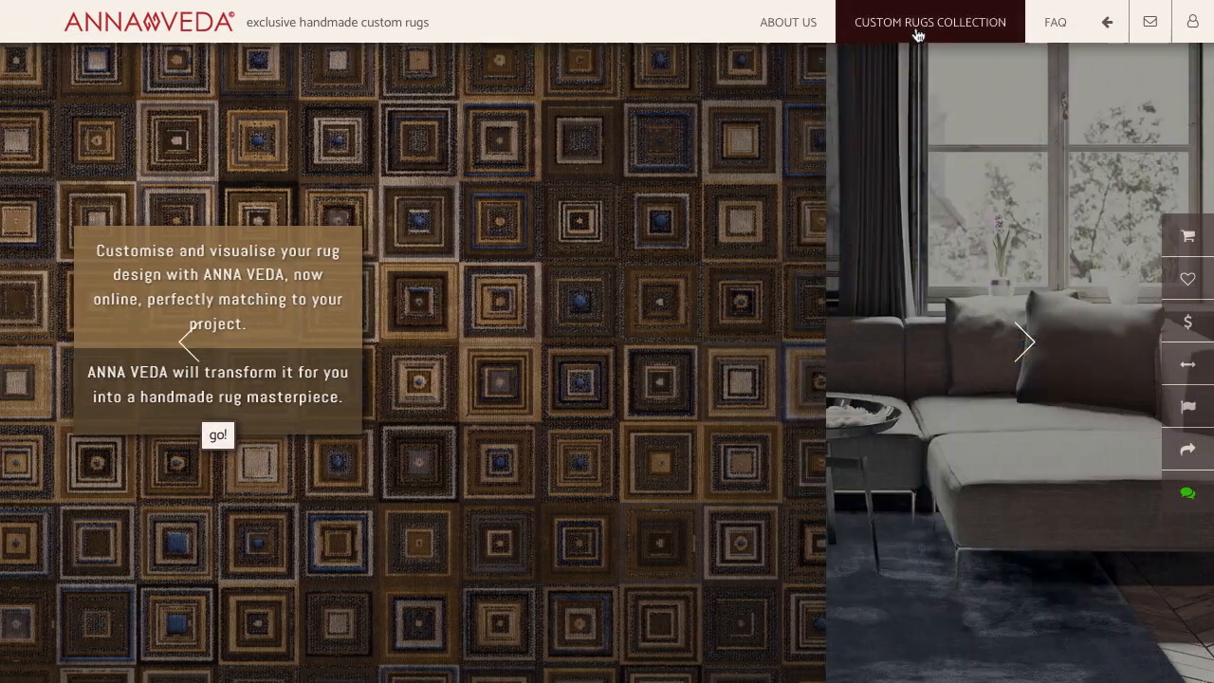
Browse the custom rugs collection and open the zebra rug for customisation
{"action": "left_click", "coordinate": [916, 29]}
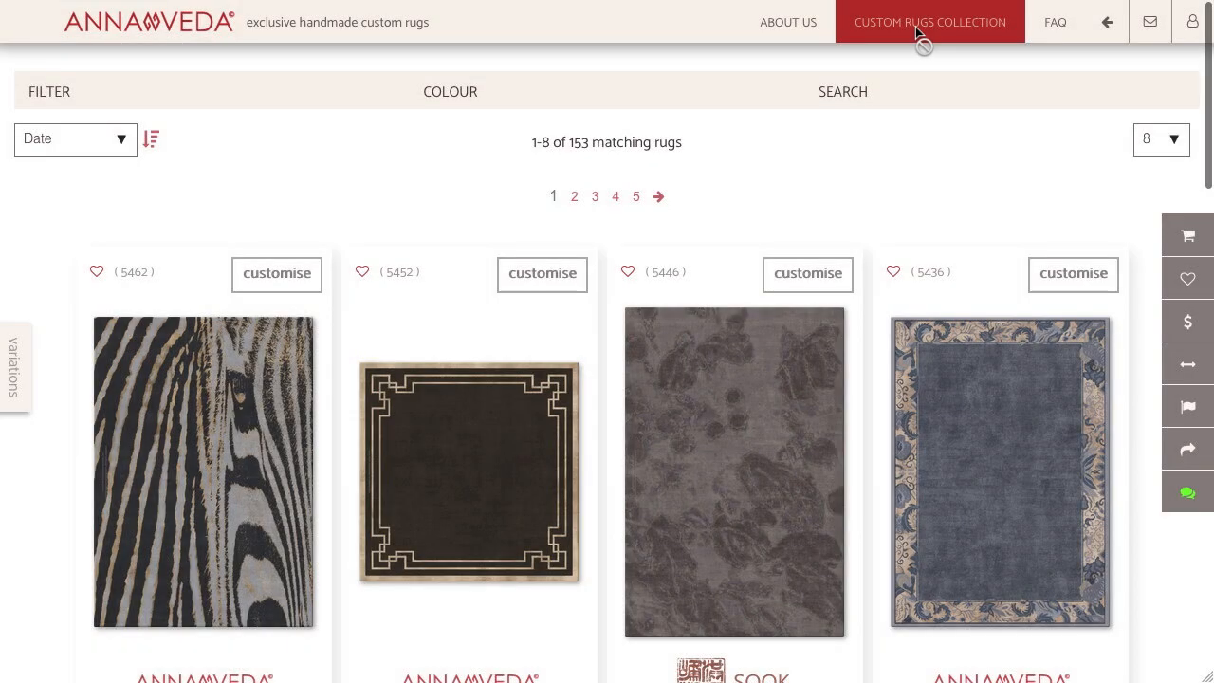
{"action": "scroll", "coordinate": [672, 583], "scroll_direction": "down", "scroll_amount": 3}
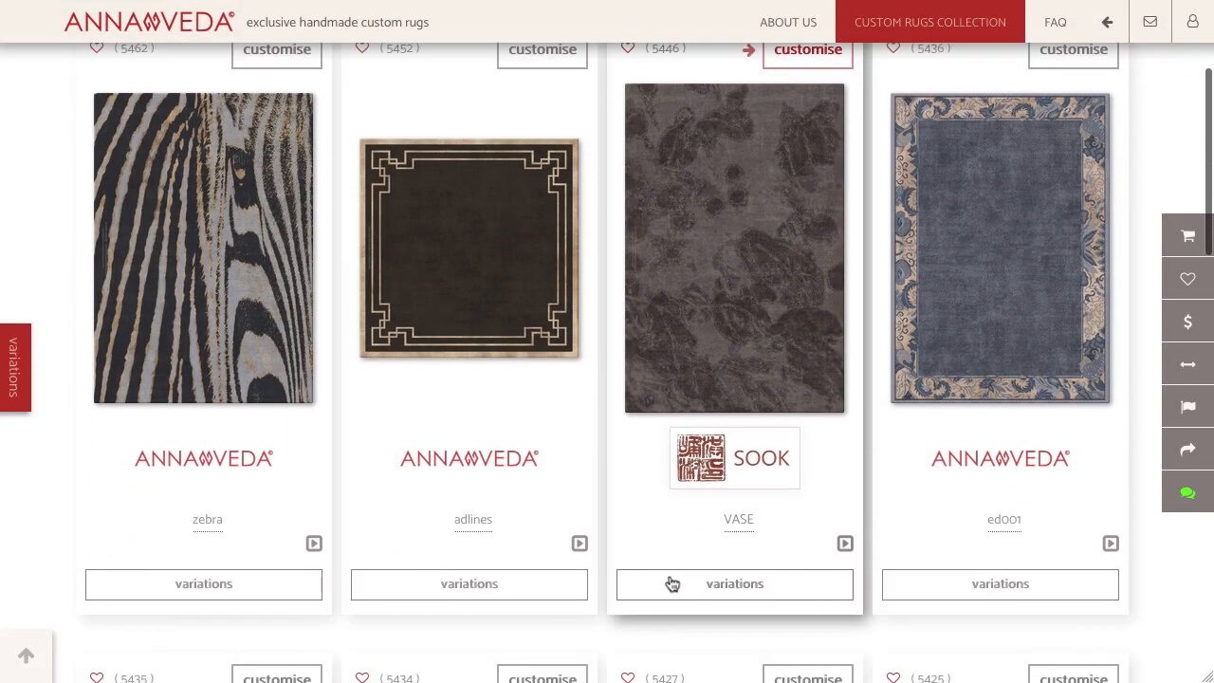
{"action": "scroll", "coordinate": [671, 583], "scroll_direction": "up", "scroll_amount": 2}
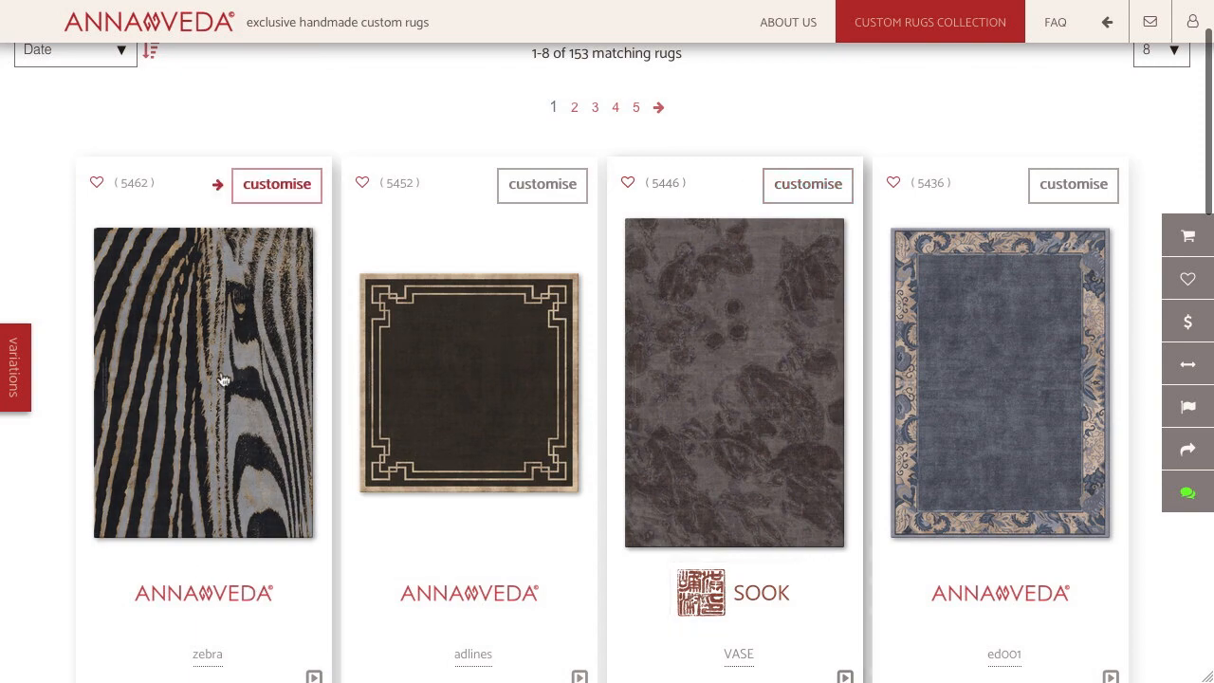
{"action": "left_click", "coordinate": [277, 186]}
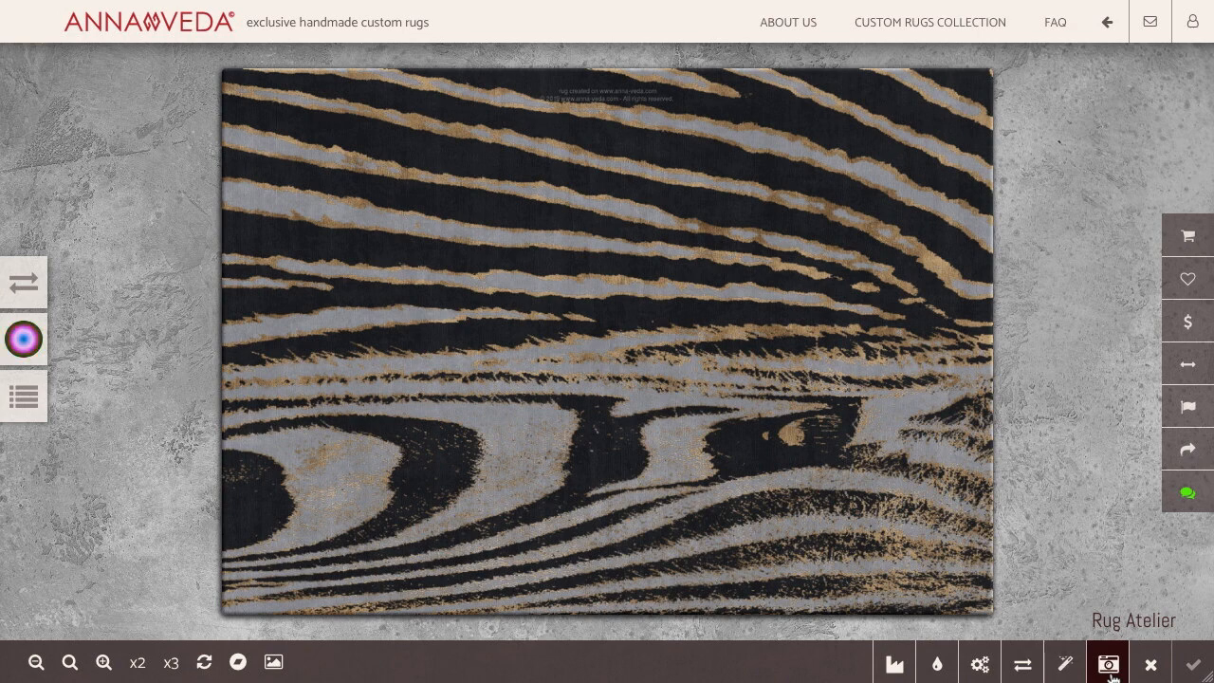
Load mood_board.jpg as the reference picture and place it enlarged beside the zebra rug
{"action": "left_click", "coordinate": [1111, 676]}
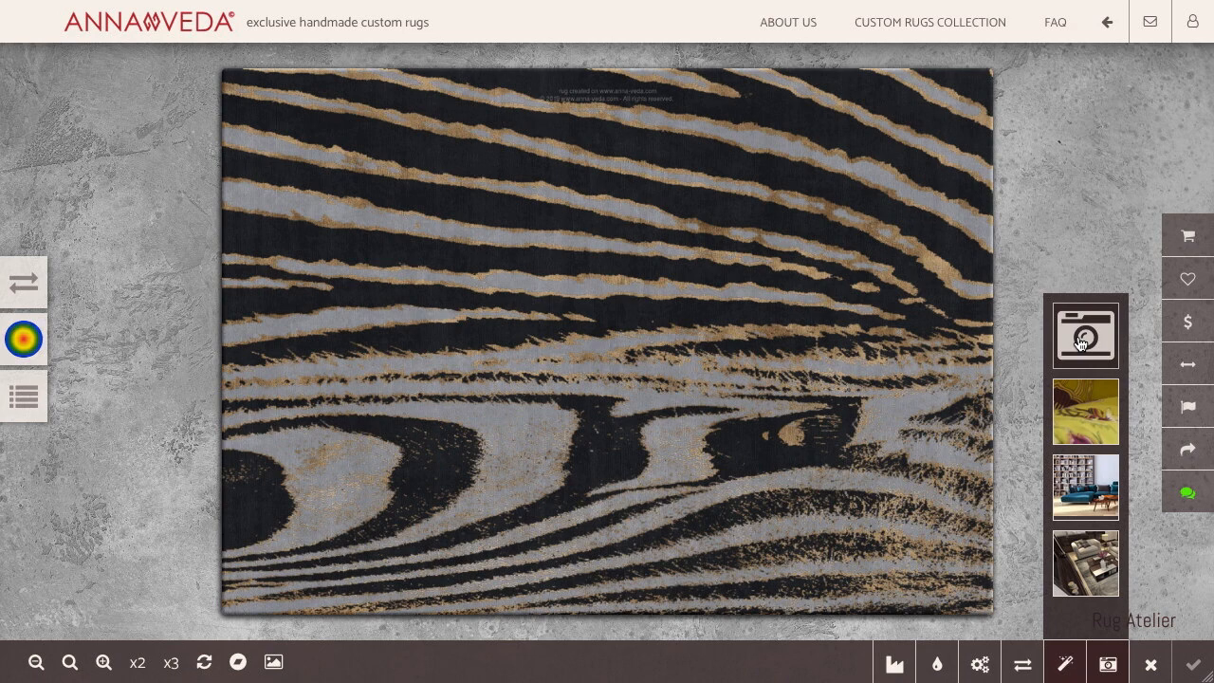
{"action": "left_click", "coordinate": [1081, 343]}
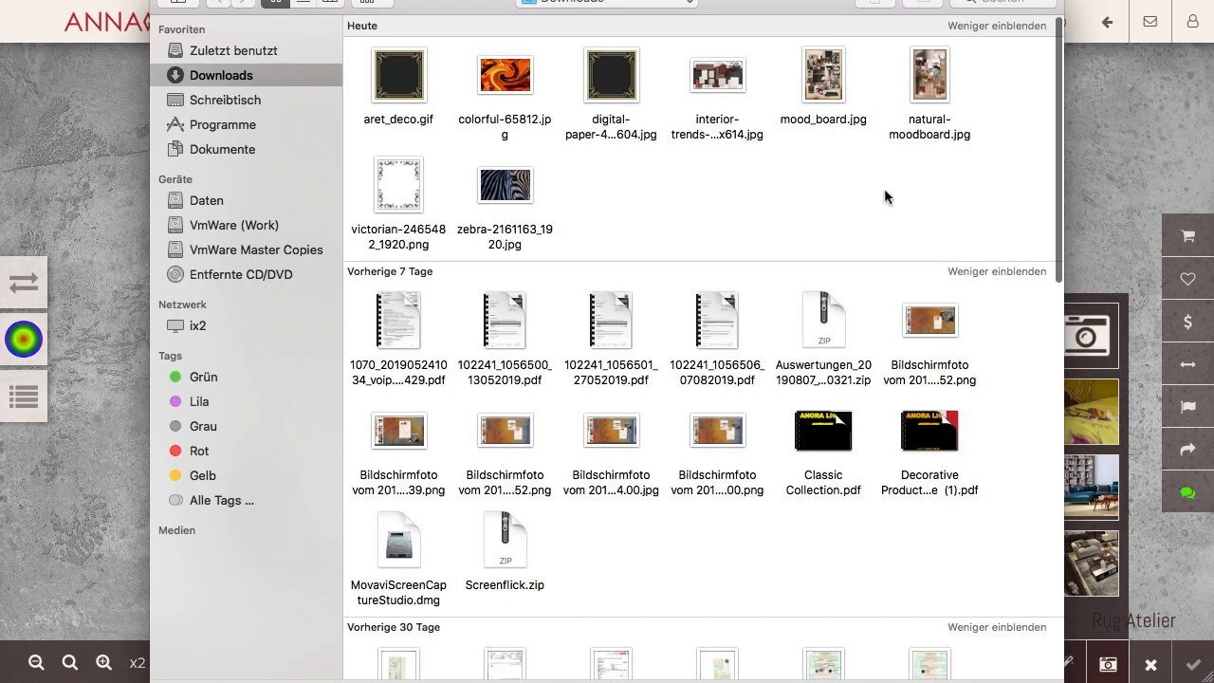
{"action": "double_click", "coordinate": [828, 83]}
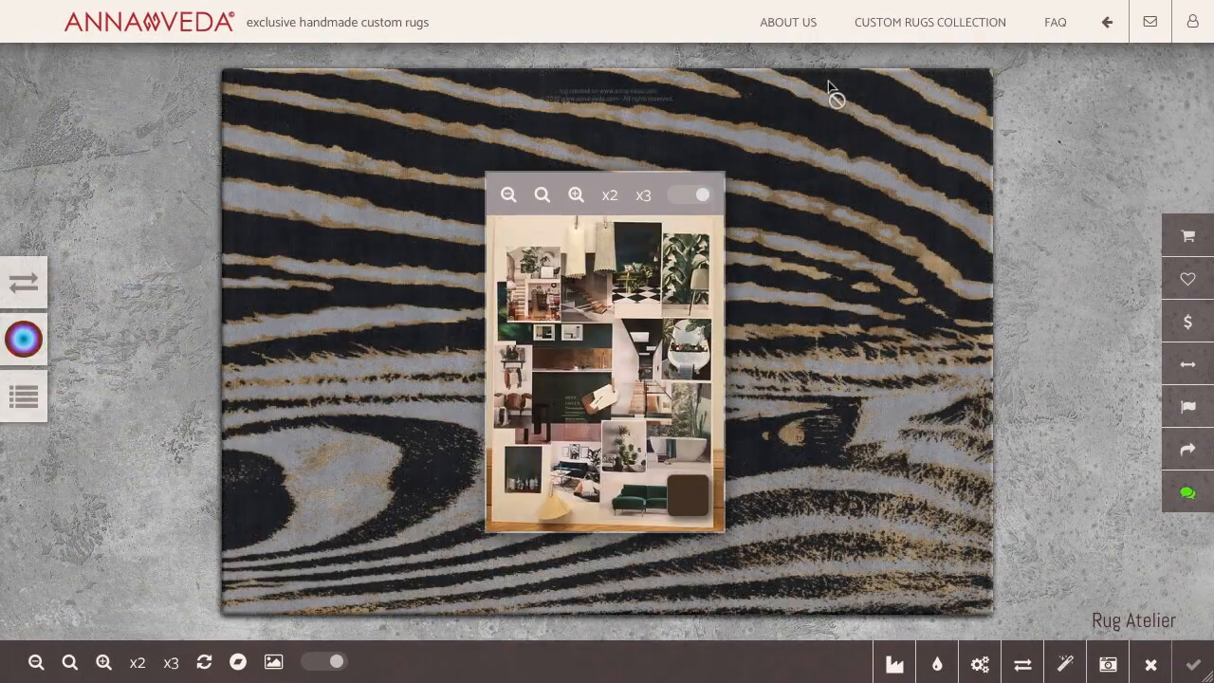
{"action": "left_click", "coordinate": [575, 196]}
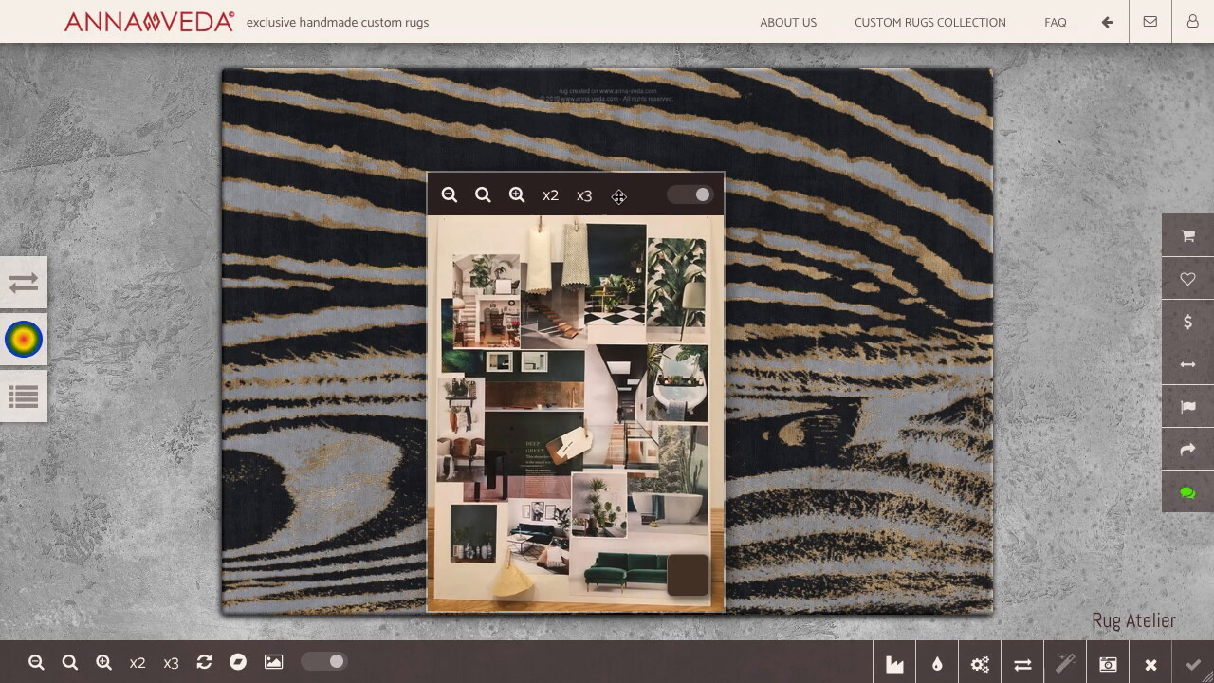
{"action": "left_click_drag", "start_coordinate": [617, 195], "coordinate": [1115, 62]}
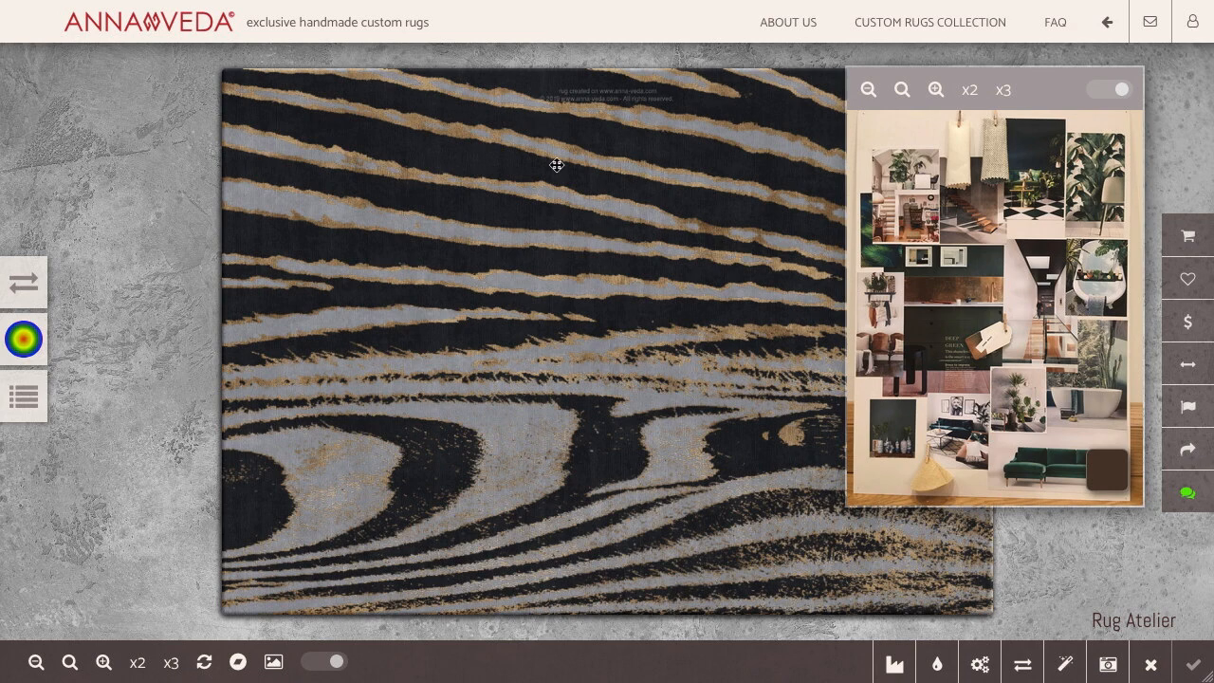
Show the rug's colour areas and try a mid green for the near-black area by mixing hue and shade
{"action": "left_click", "coordinate": [20, 352]}
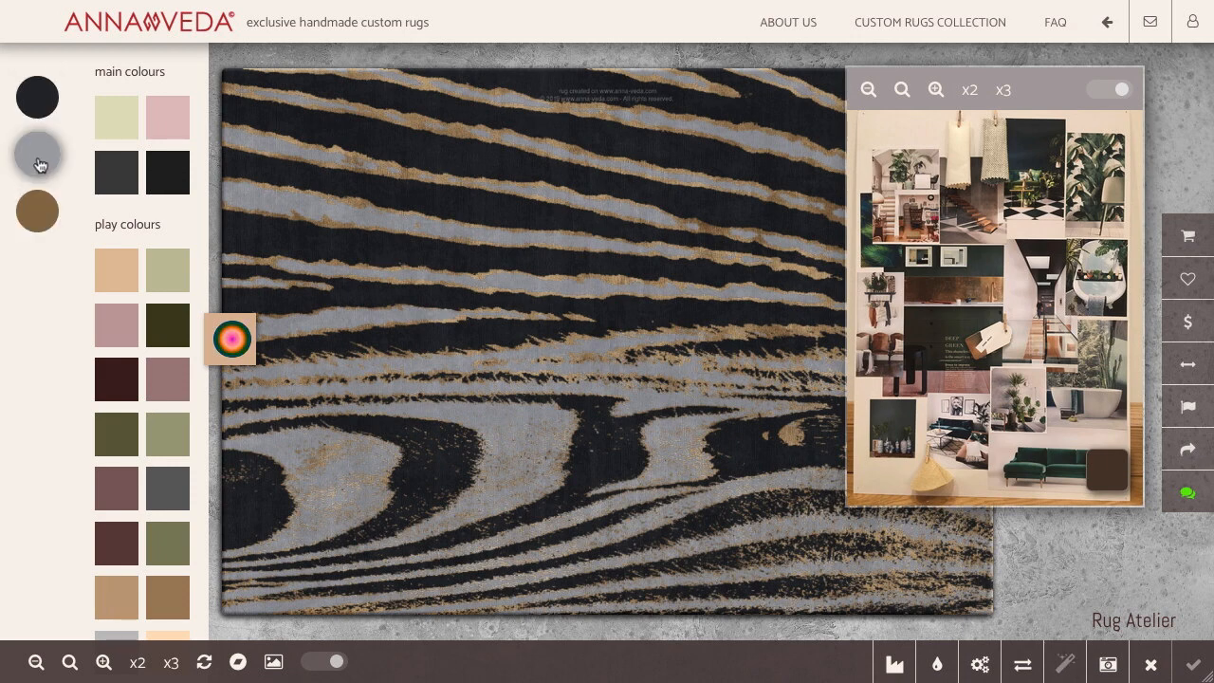
{"action": "left_click", "coordinate": [38, 107]}
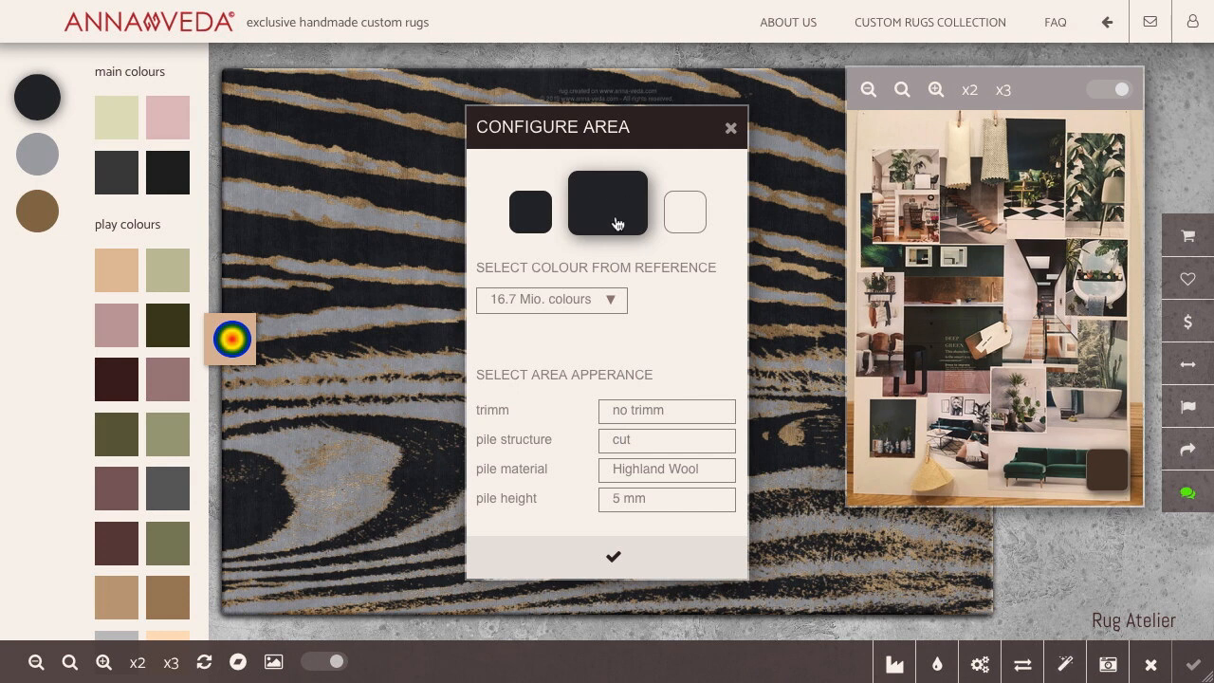
{"action": "left_click", "coordinate": [612, 212]}
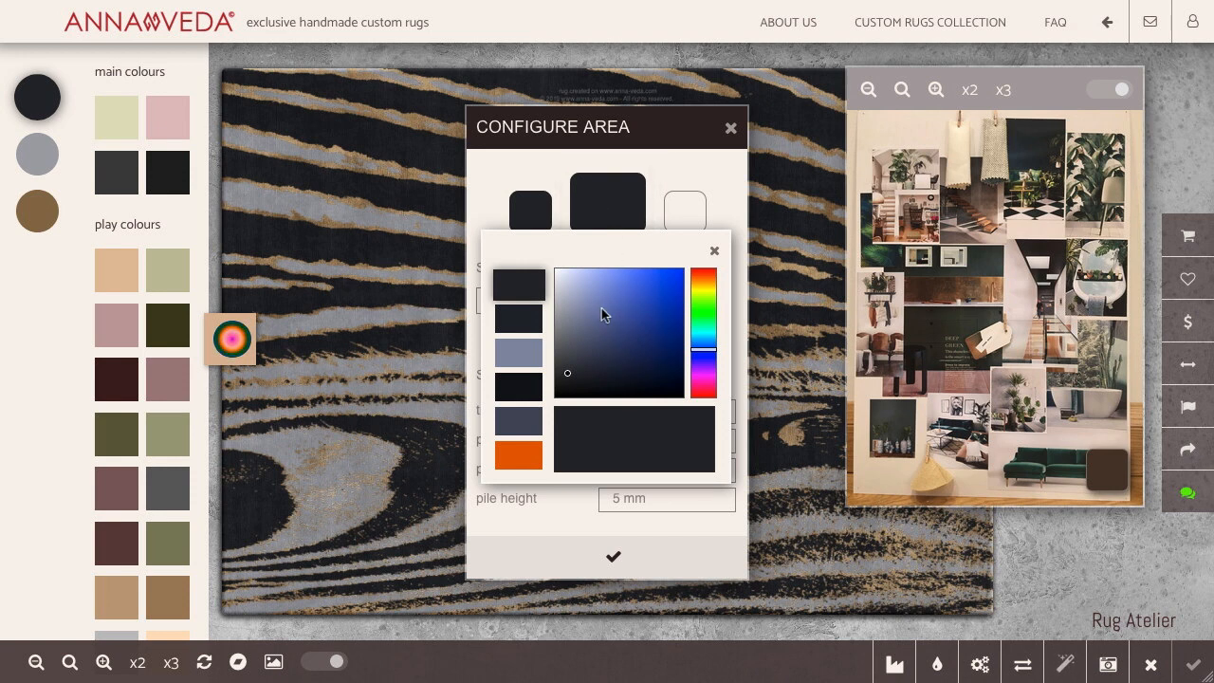
{"action": "left_click", "coordinate": [704, 300]}
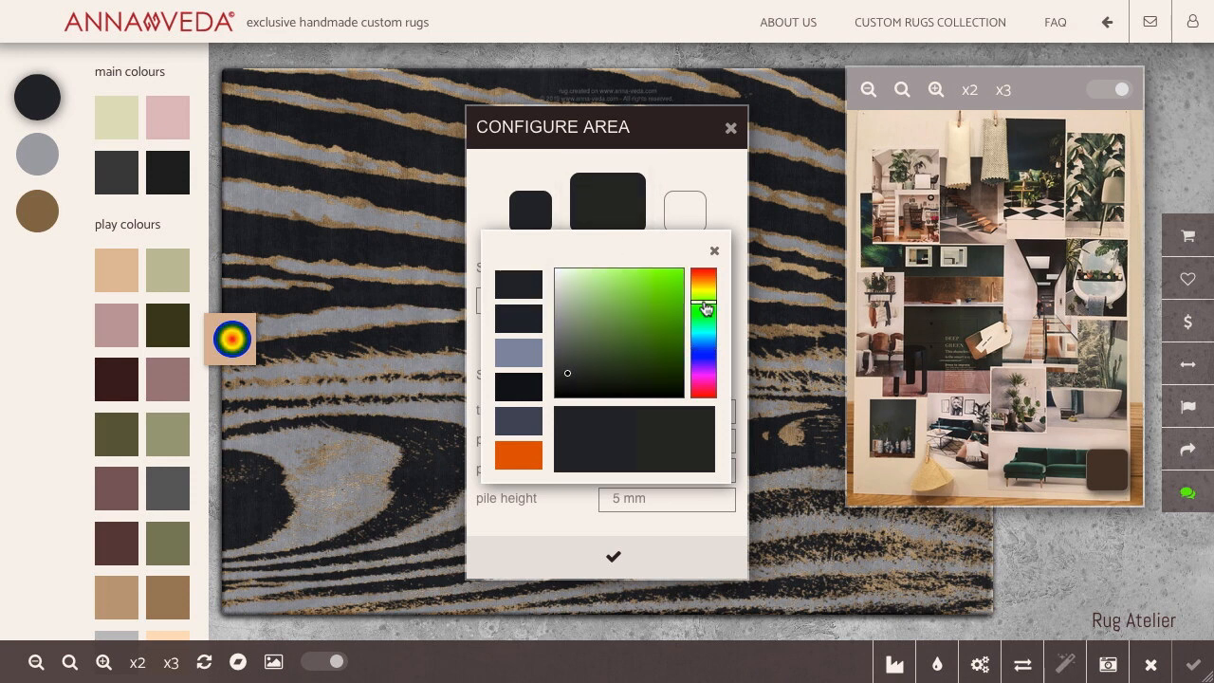
{"action": "left_click", "coordinate": [709, 331]}
{"action": "left_click", "coordinate": [704, 351]}
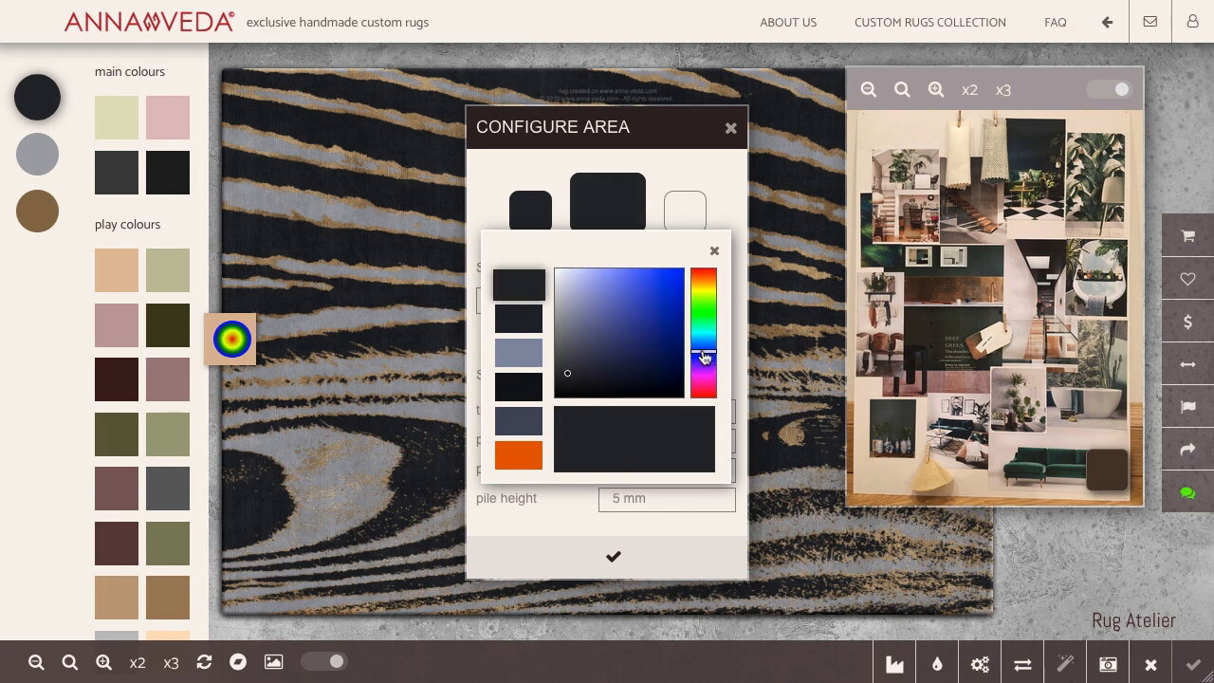
{"action": "left_click", "coordinate": [632, 313]}
{"action": "left_click", "coordinate": [606, 318]}
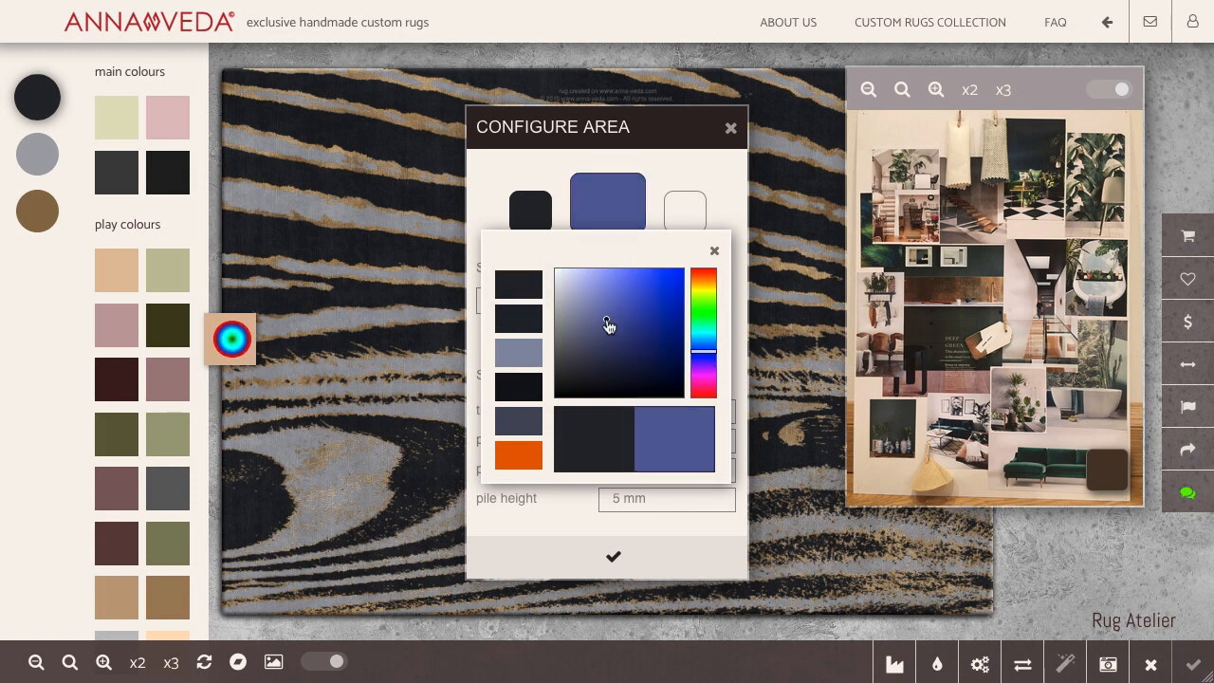
{"action": "left_click", "coordinate": [698, 317]}
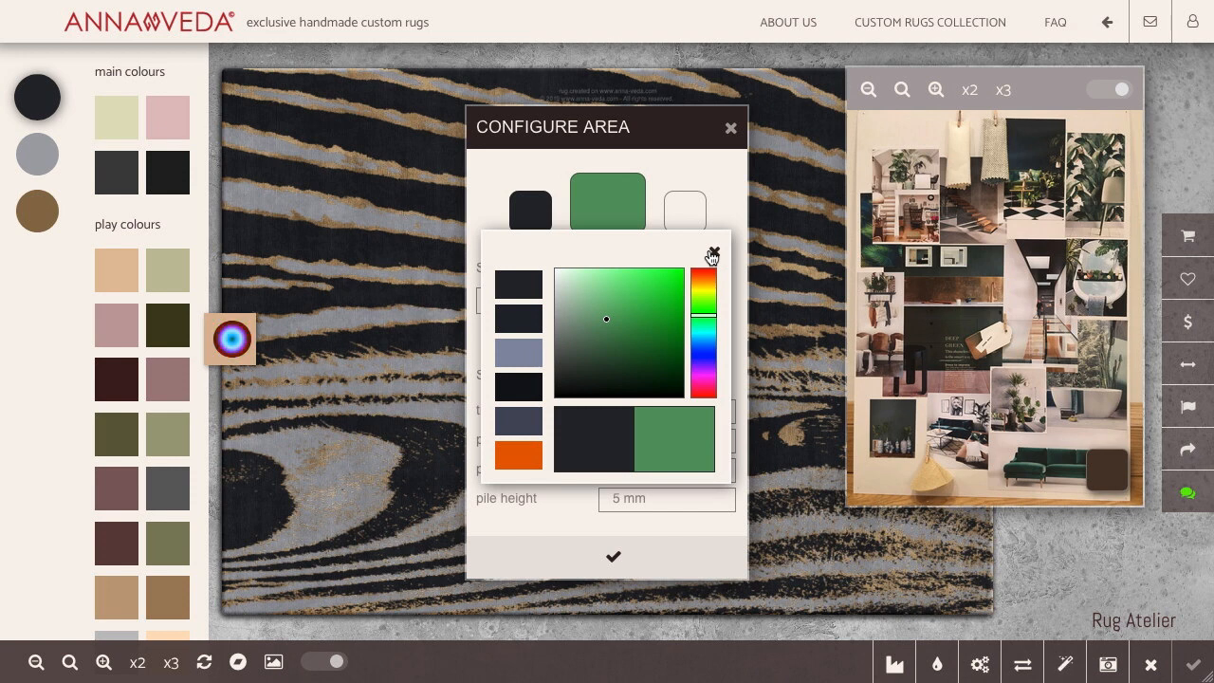
{"action": "left_click", "coordinate": [712, 254]}
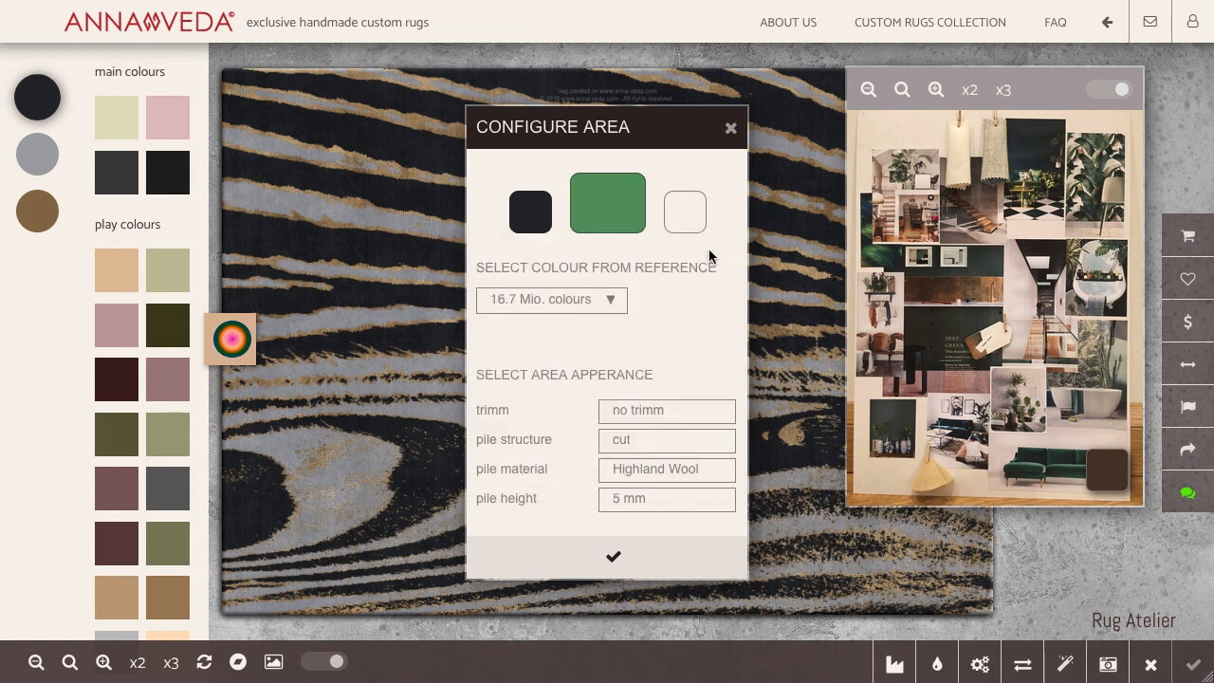
Check the available colour references for the near-black area and discard its configuration
{"action": "left_click", "coordinate": [573, 299]}
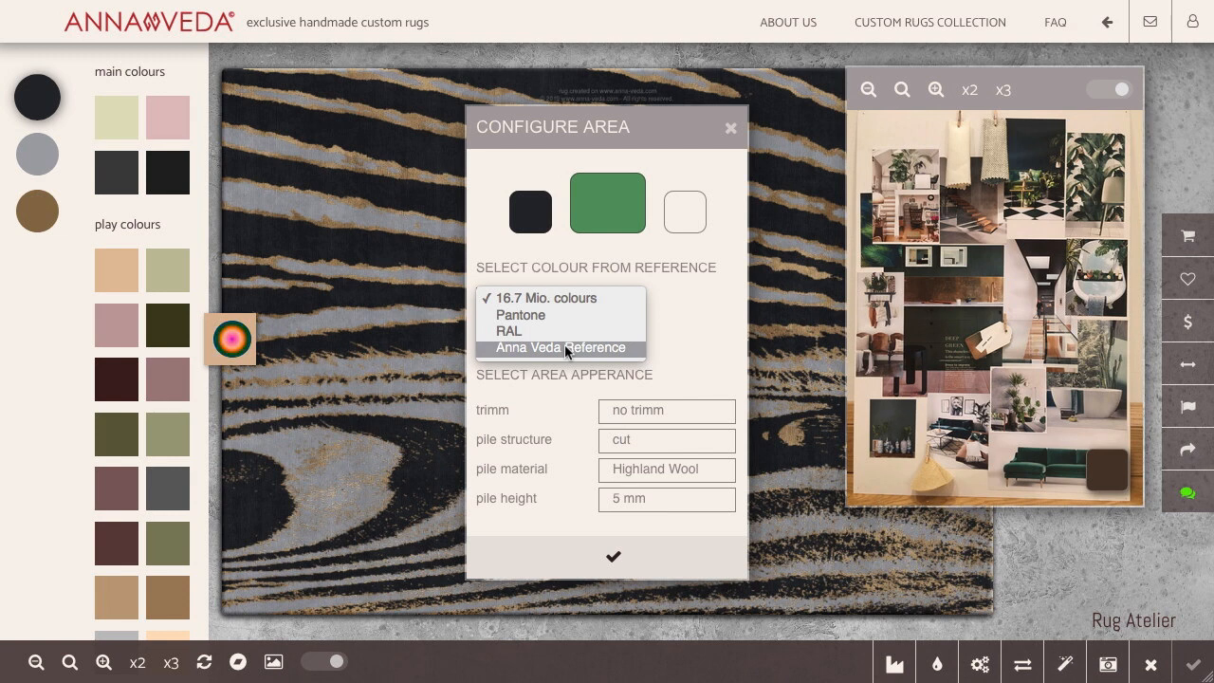
{"action": "left_click", "coordinate": [679, 298]}
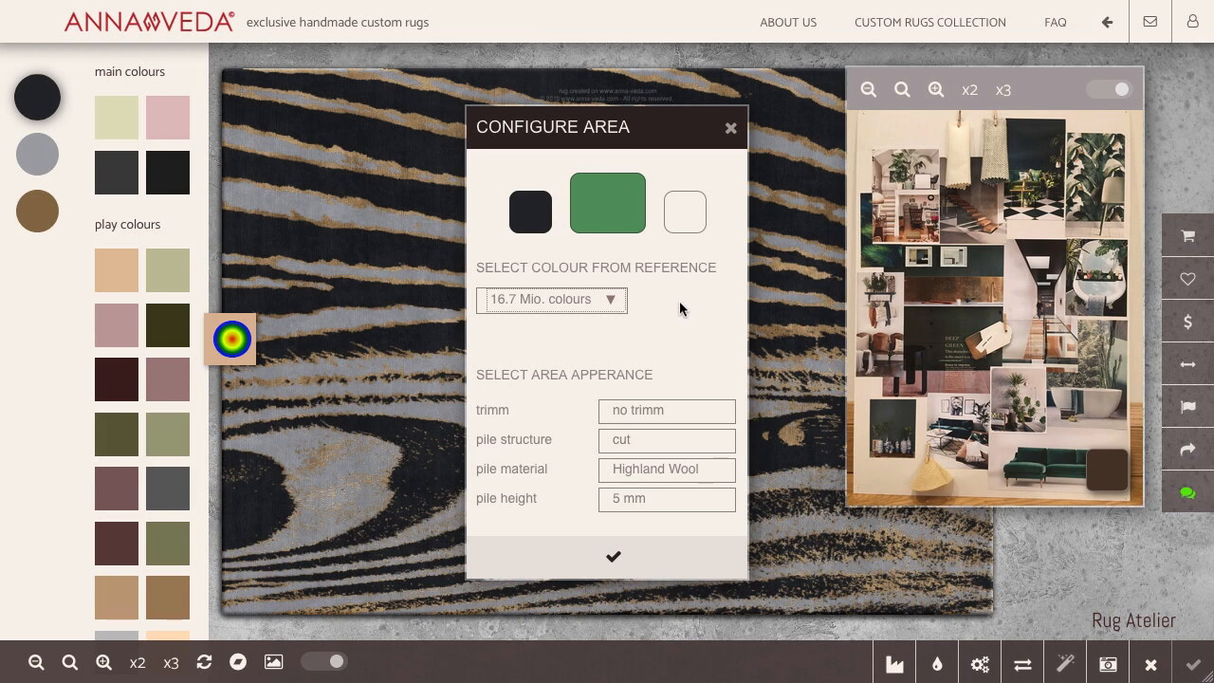
{"action": "left_click", "coordinate": [730, 127]}
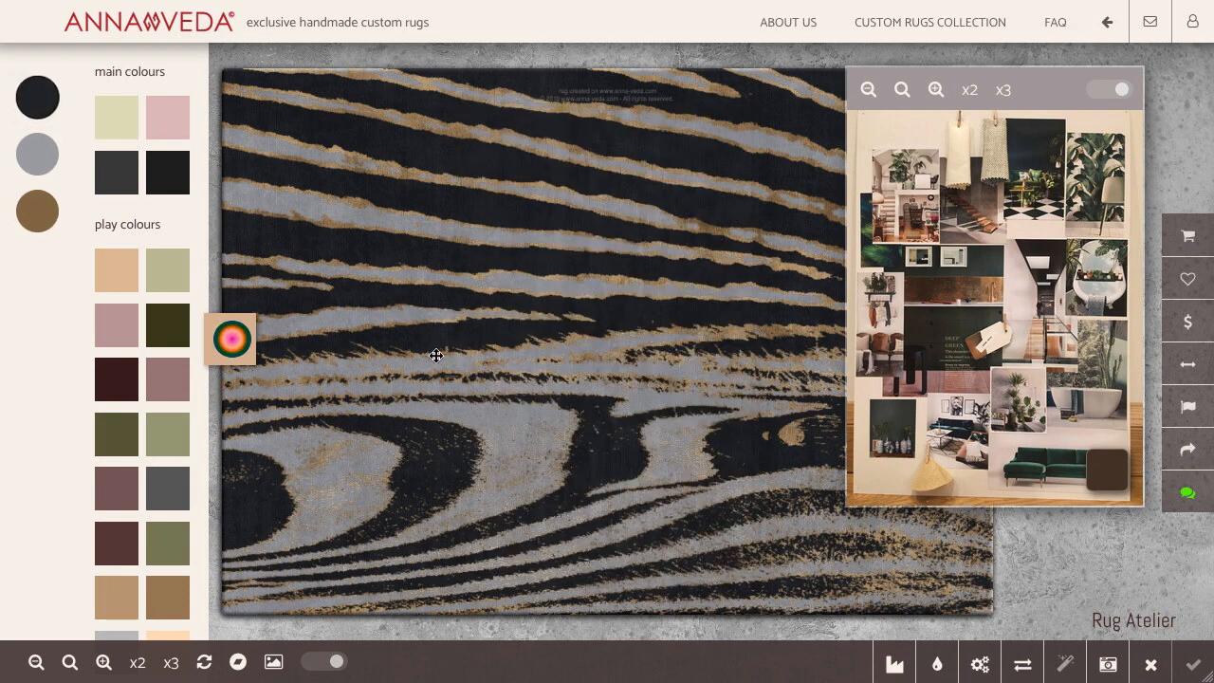
Inspect the area settings of the rug's brown and near-black colours, reaching them from the rug and the colour list
{"action": "left_click", "coordinate": [523, 447]}
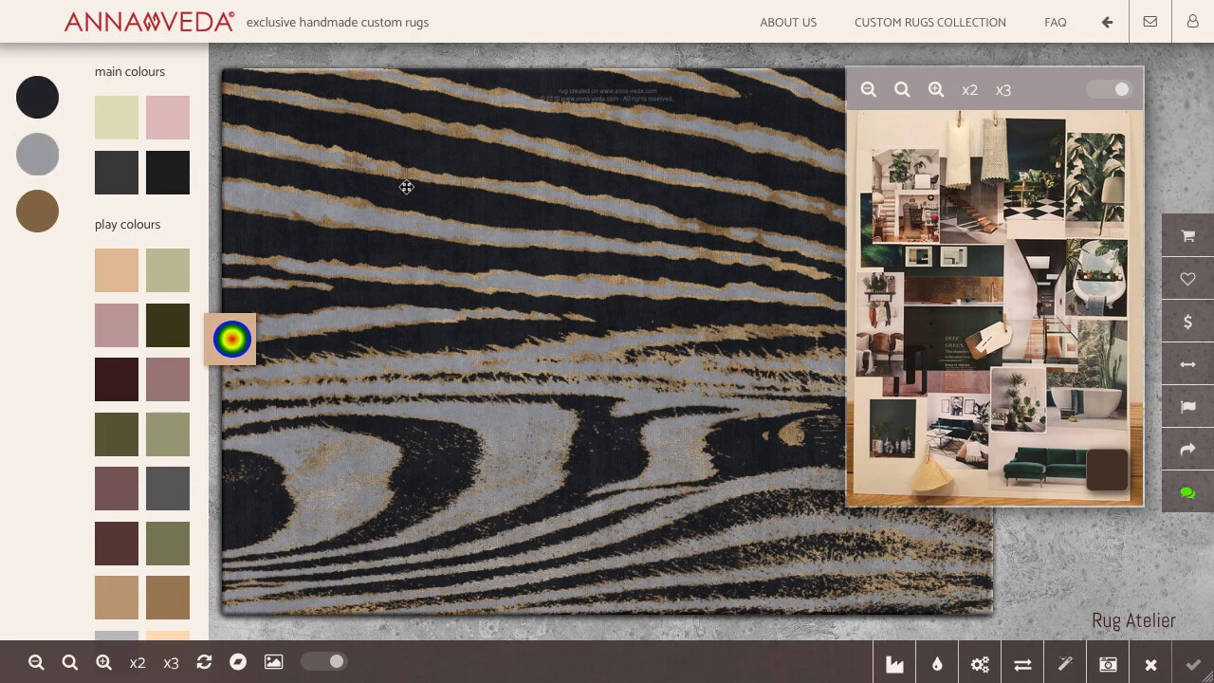
{"action": "left_click", "coordinate": [408, 107]}
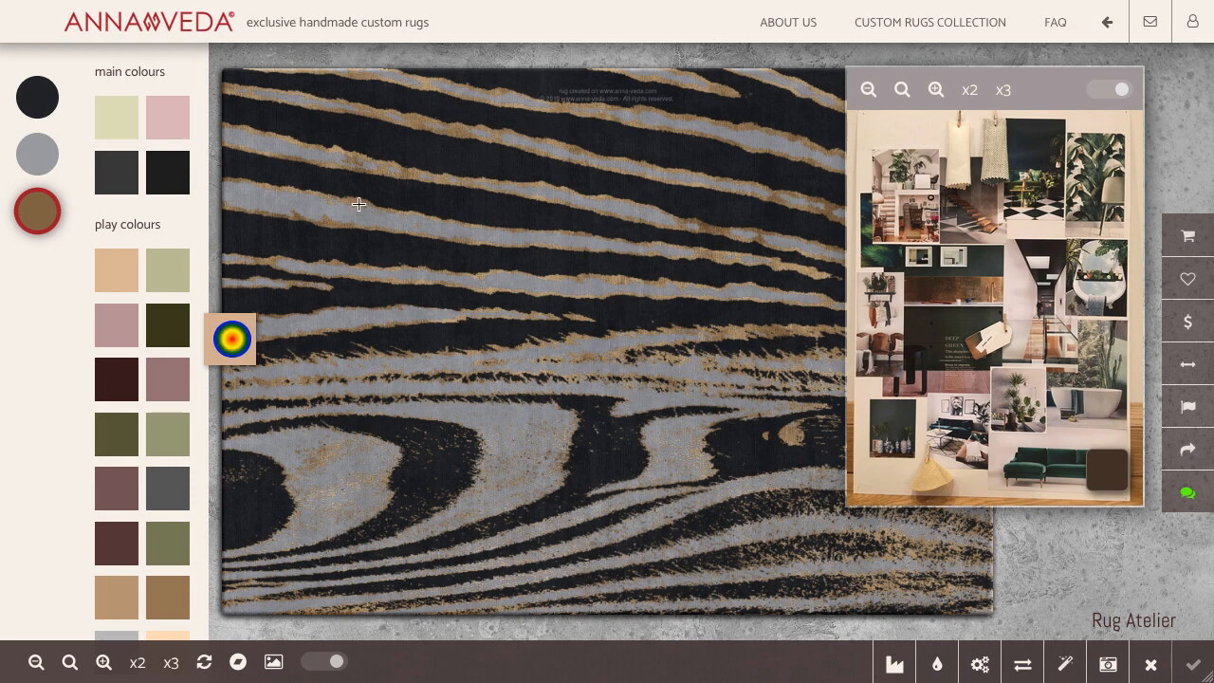
{"action": "left_click", "coordinate": [358, 204]}
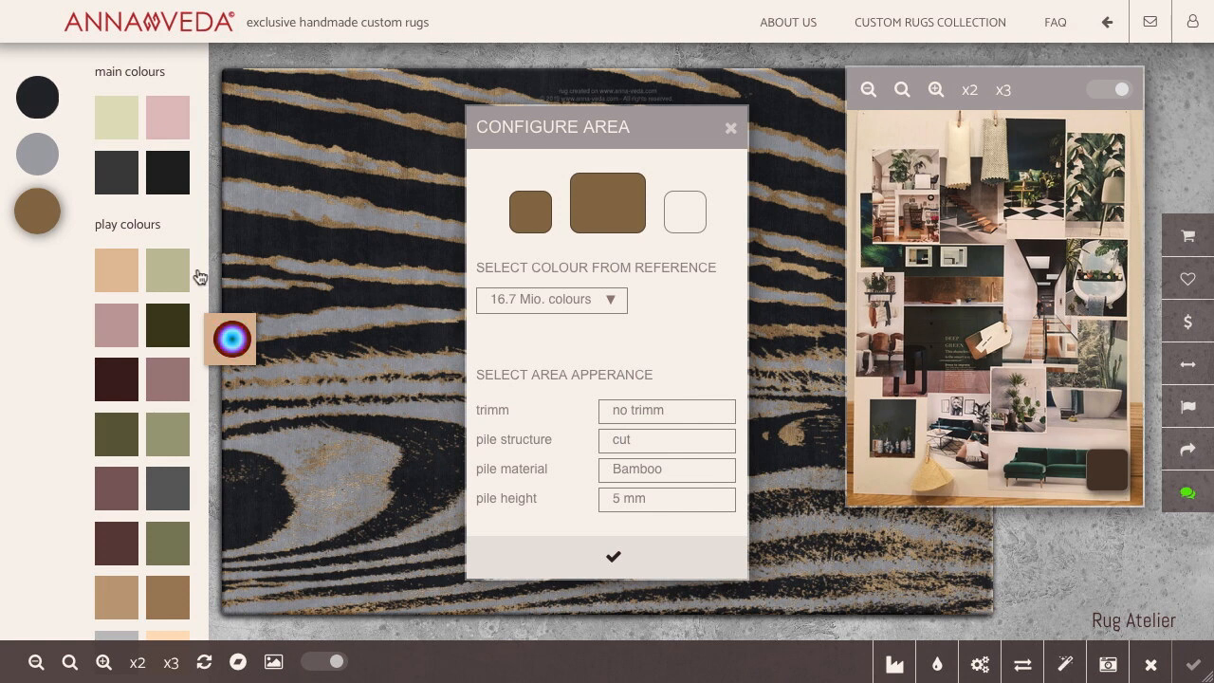
{"action": "left_click", "coordinate": [41, 114]}
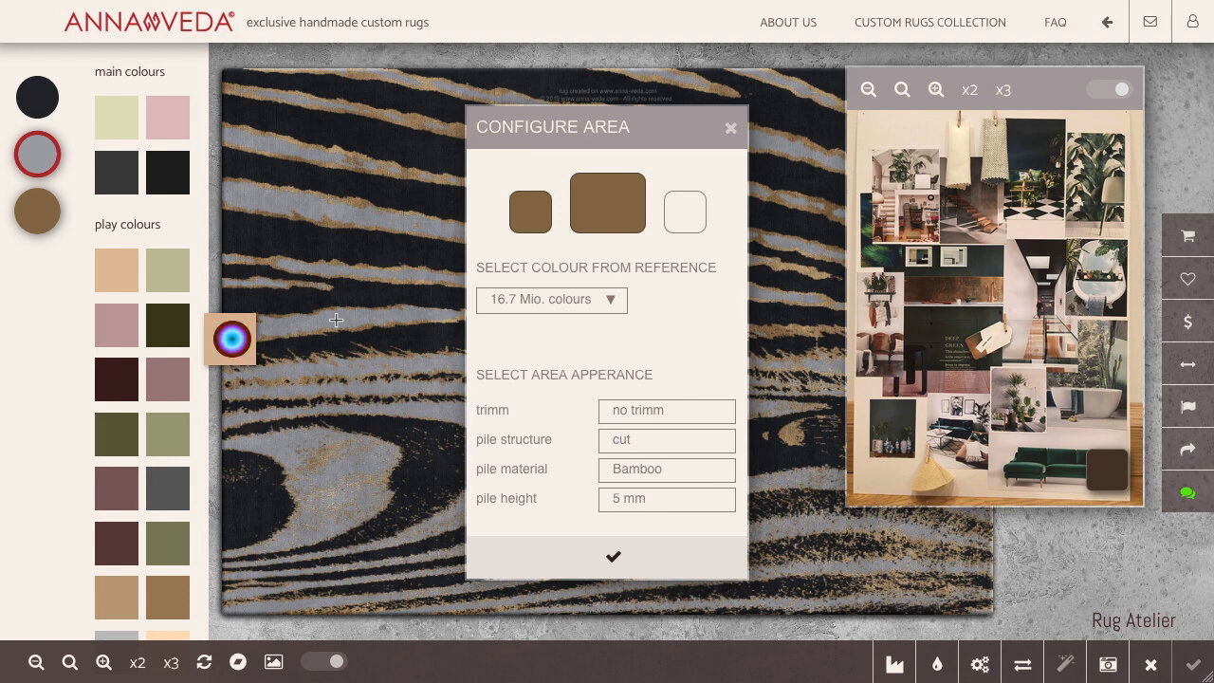
{"action": "left_click", "coordinate": [369, 193]}
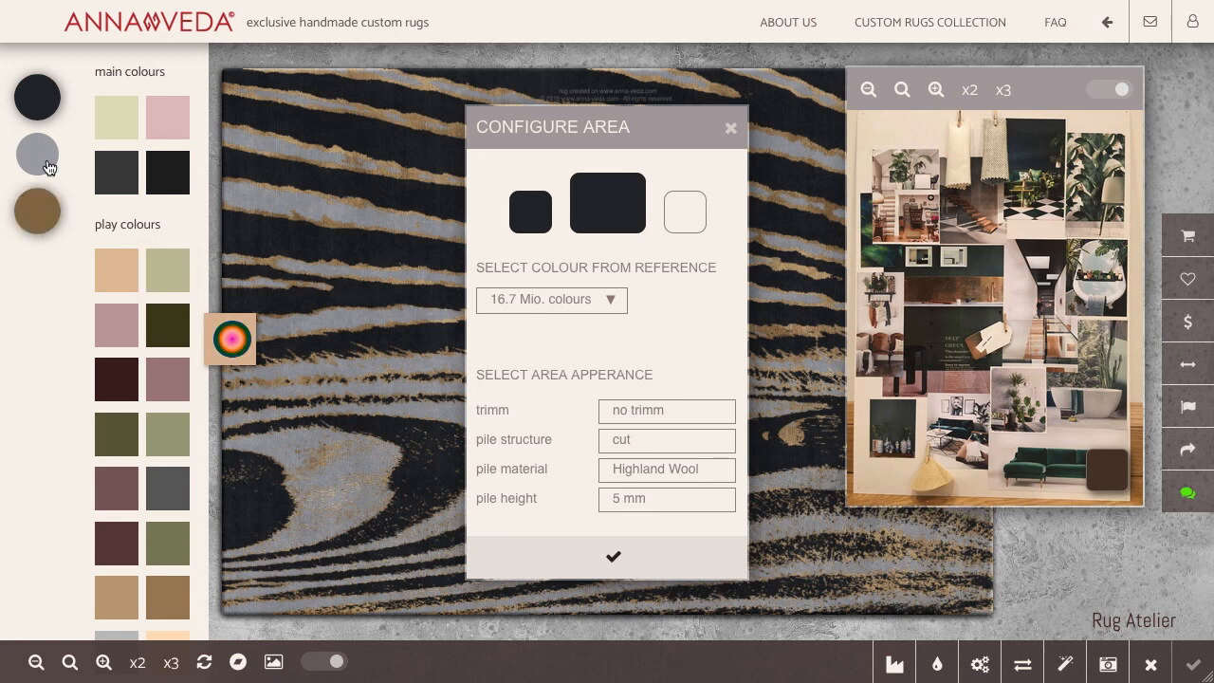
{"action": "left_click", "coordinate": [39, 213]}
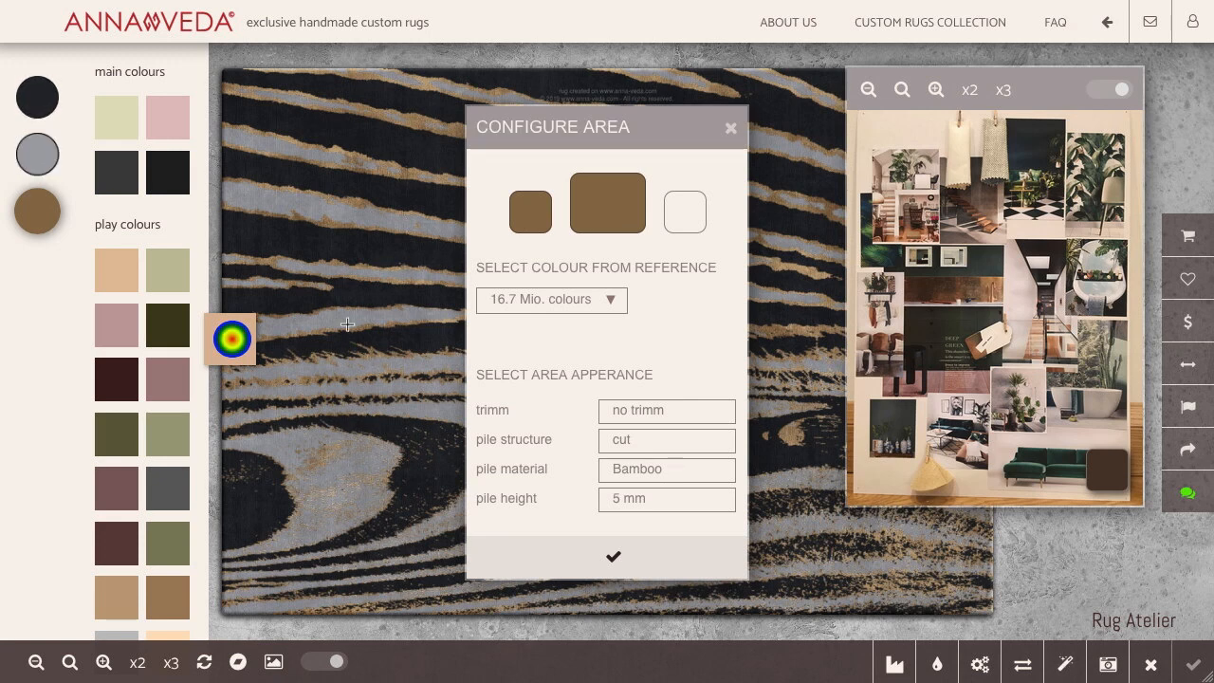
Recolour the rug's near-black area with a dark brown picked from the mood board
{"action": "left_click", "coordinate": [350, 246]}
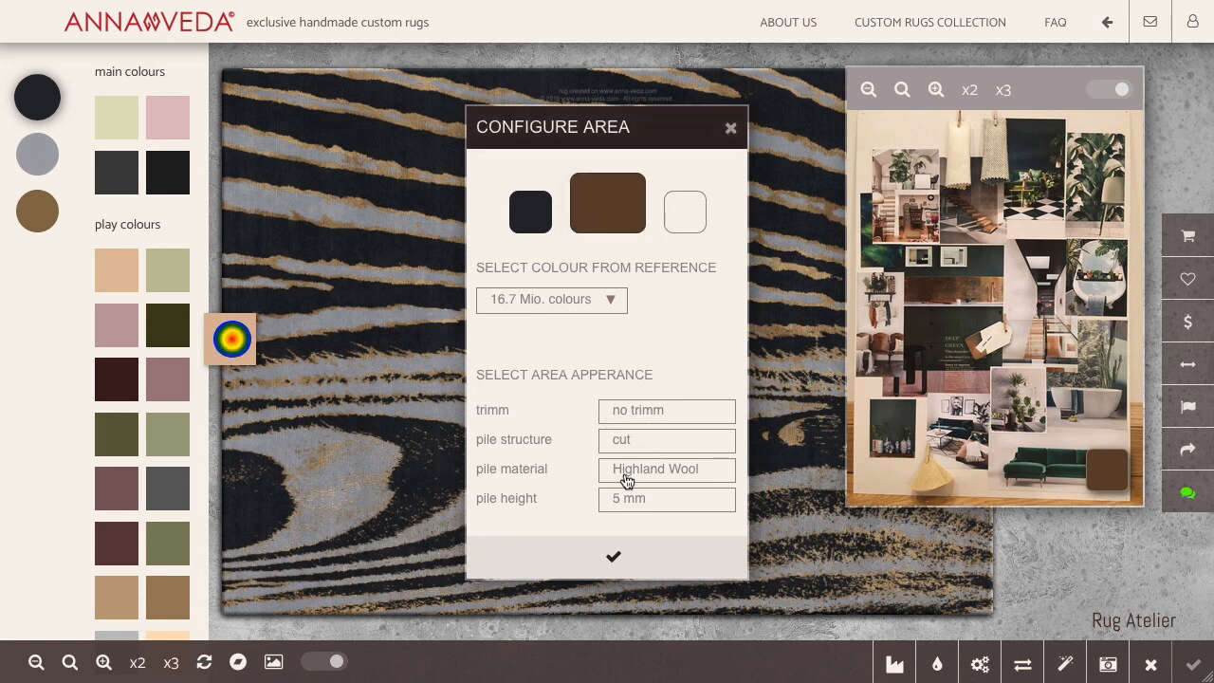
{"action": "left_click", "coordinate": [603, 557]}
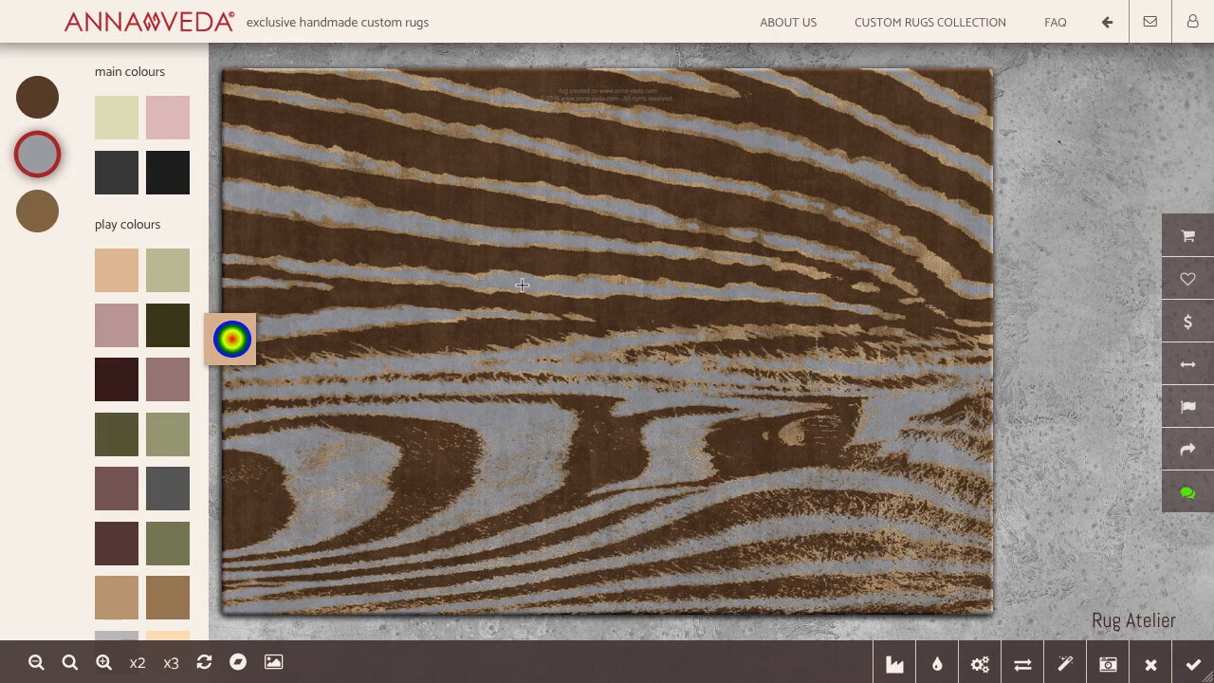
Recolour the rug's grey area with the golden tan of the lampshade in the mood board
{"action": "left_click", "coordinate": [522, 285]}
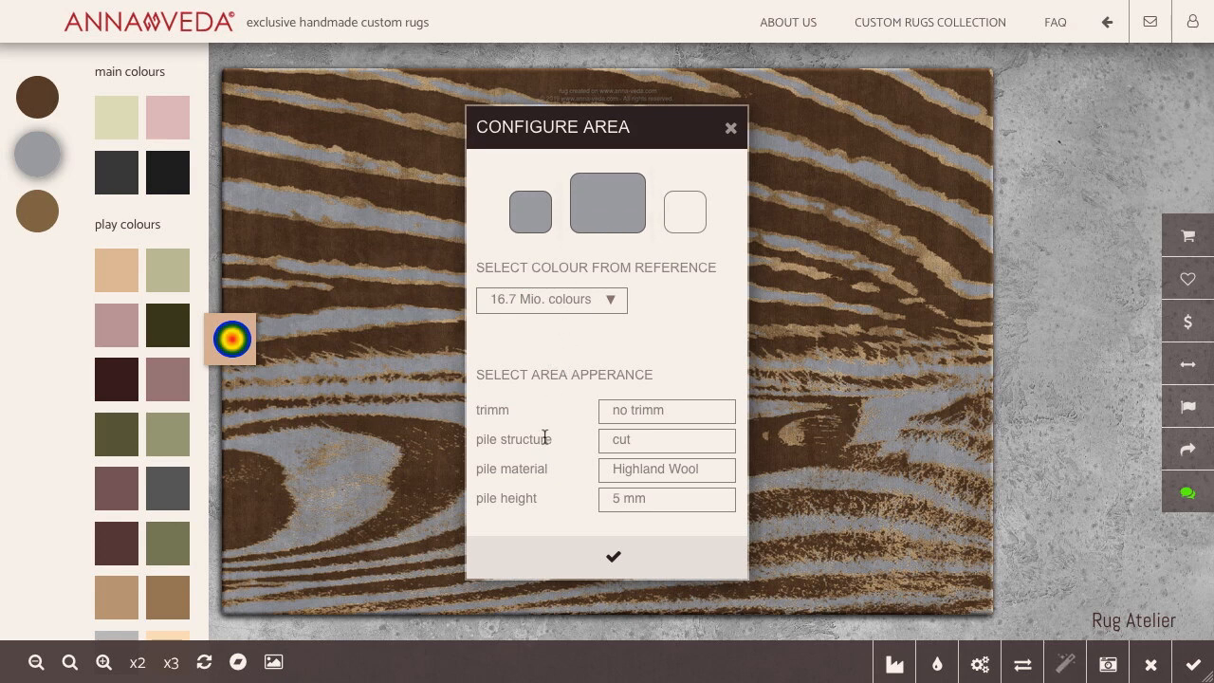
{"action": "left_click", "coordinate": [273, 663]}
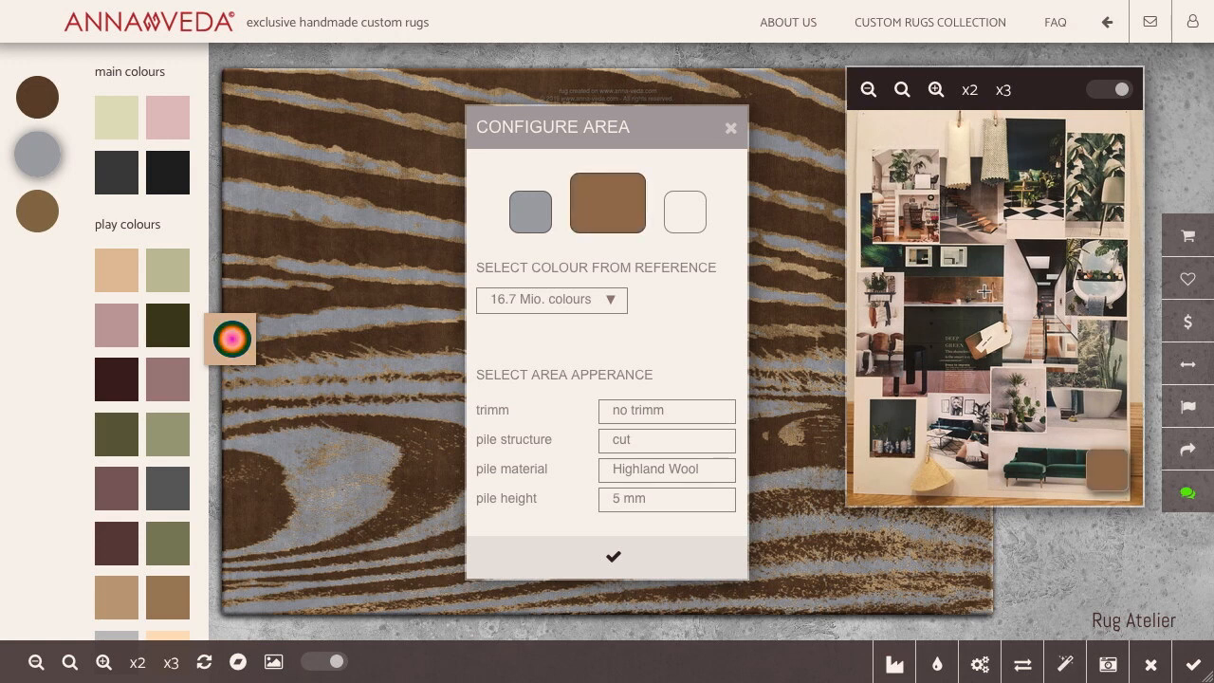
{"action": "left_click", "coordinate": [941, 477]}
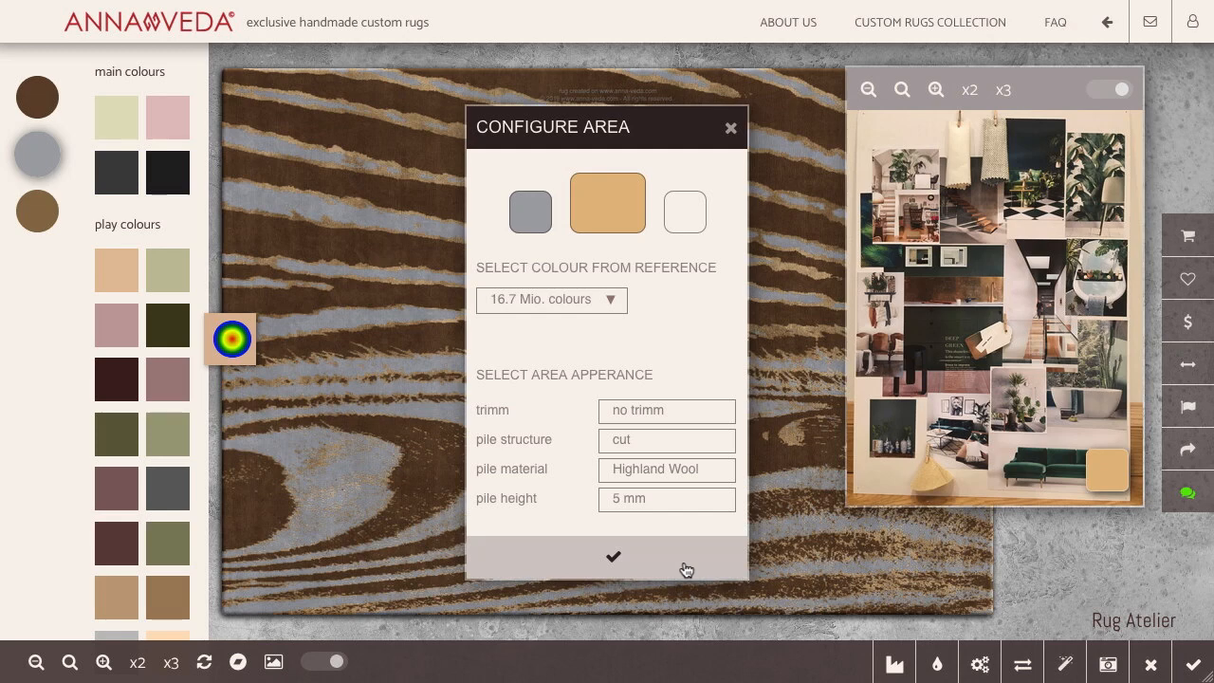
{"action": "left_click", "coordinate": [615, 560]}
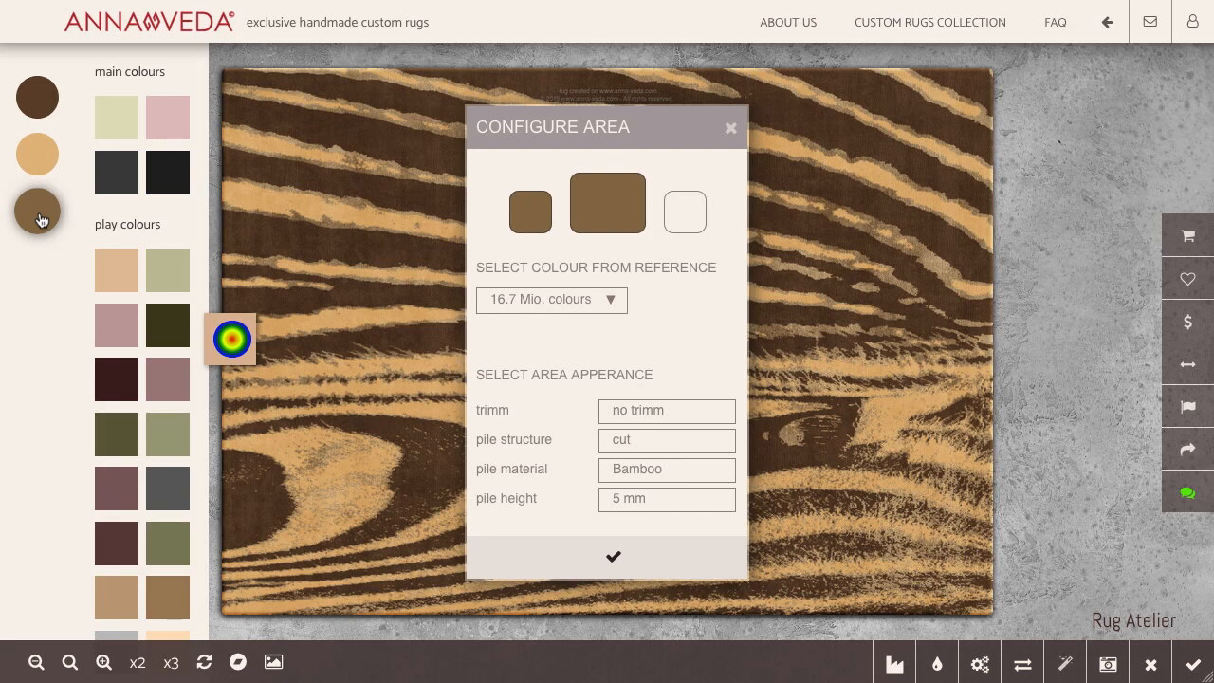
Recolour the rug's olive-brown transition area with a copper brown picked from the mood board, and view the whole rug
{"action": "left_click", "coordinate": [733, 129]}
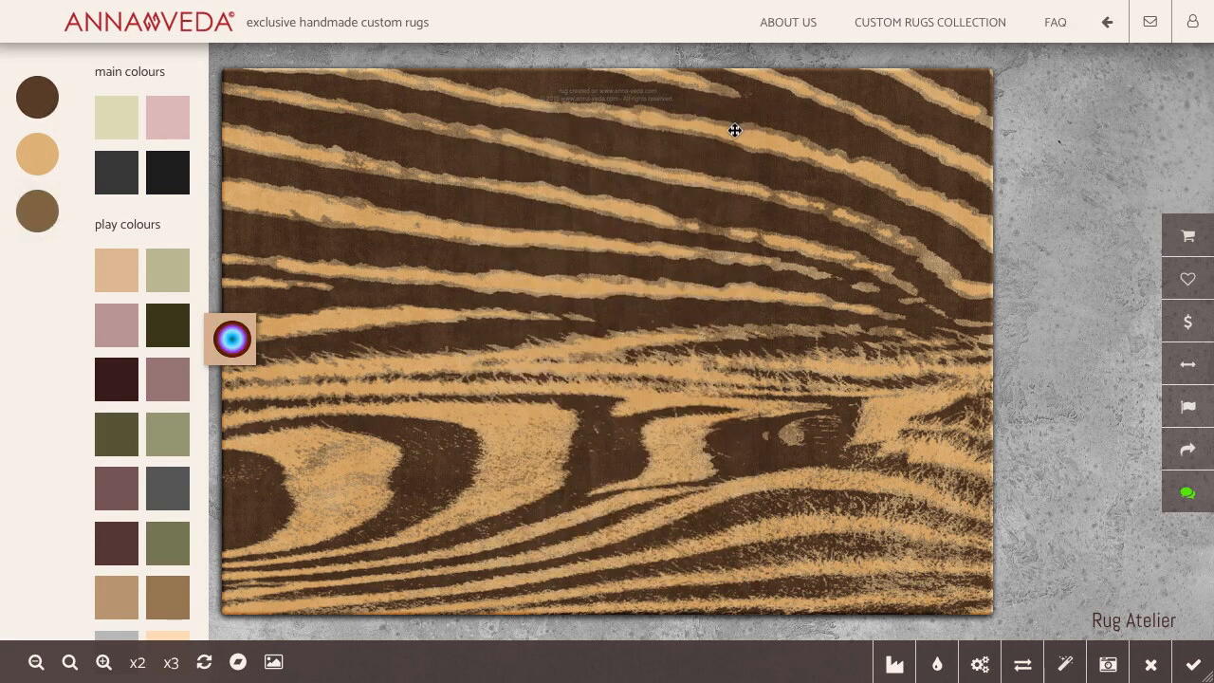
{"action": "left_click", "coordinate": [171, 662]}
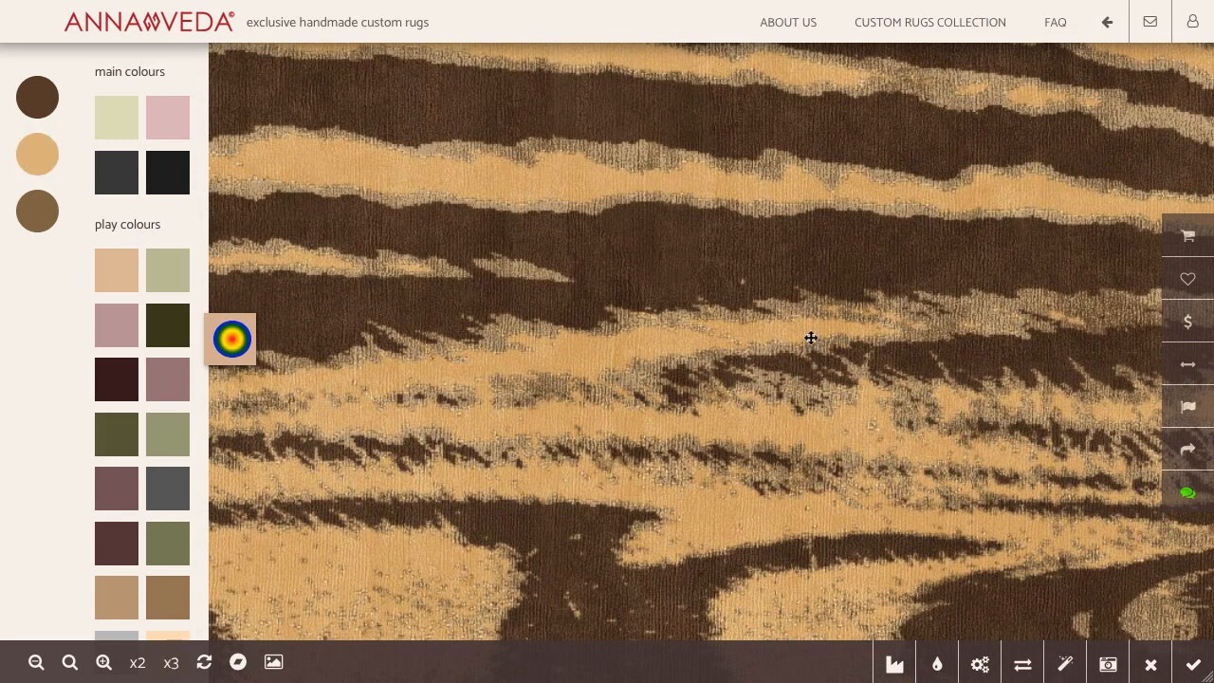
{"action": "left_click", "coordinate": [504, 324]}
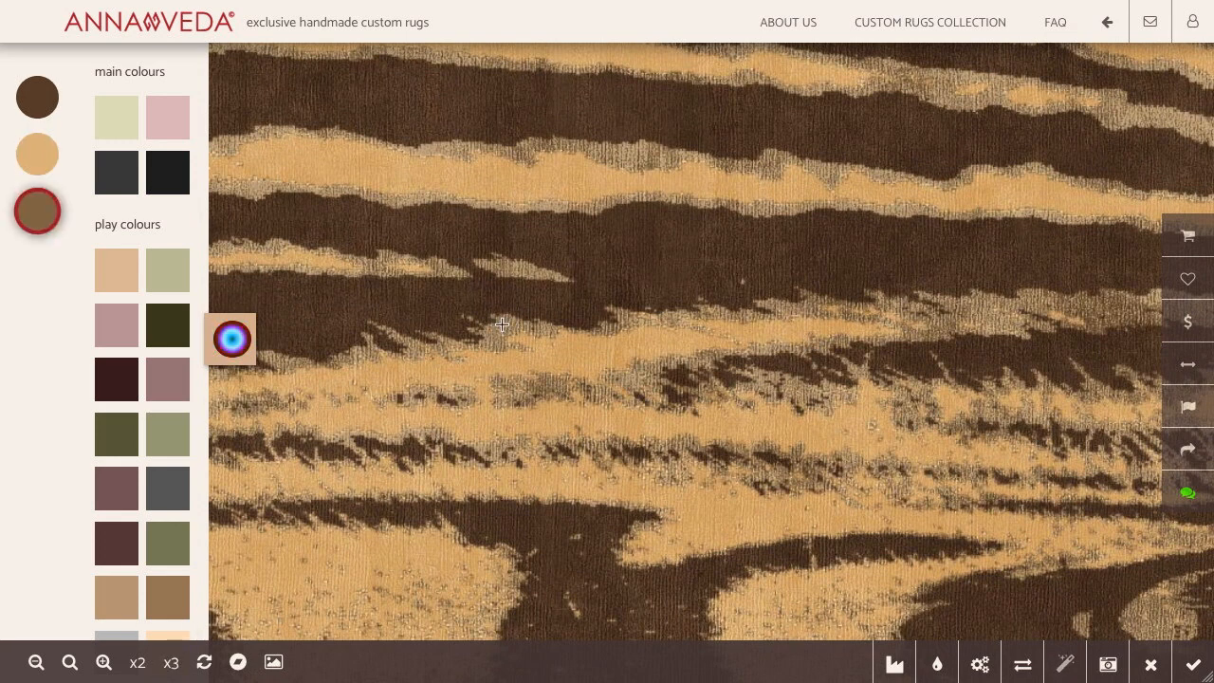
{"action": "left_click", "coordinate": [502, 325]}
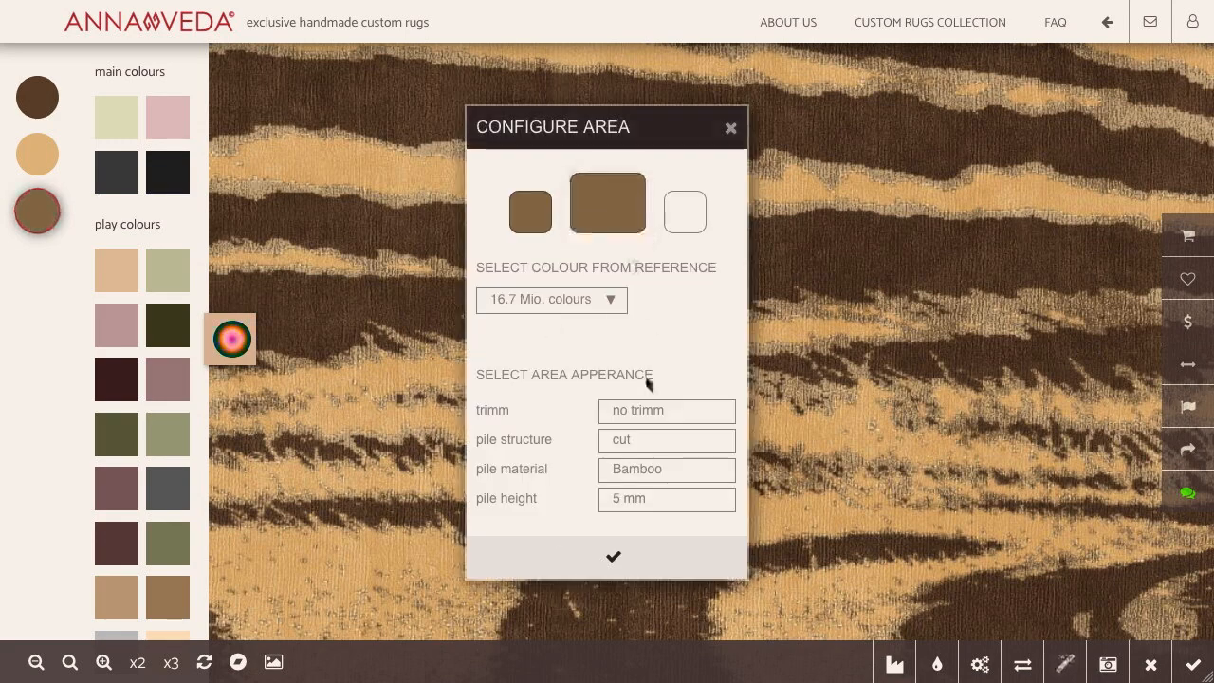
{"action": "left_click", "coordinate": [273, 662]}
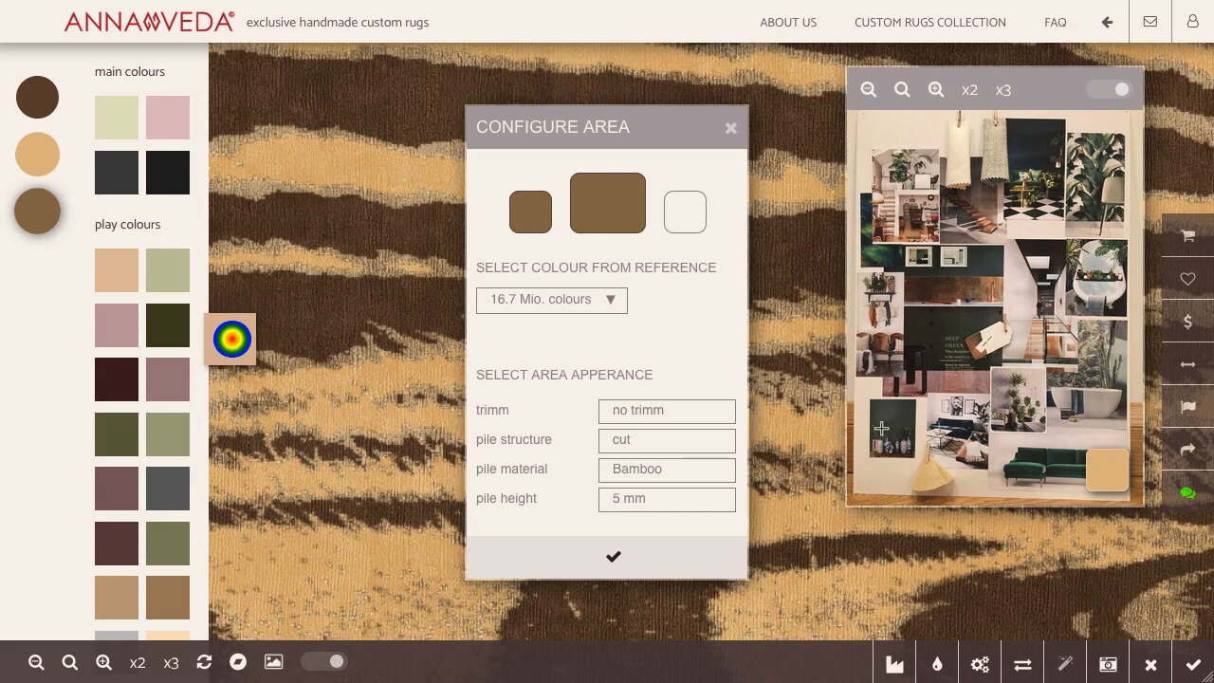
{"action": "left_click", "coordinate": [881, 428]}
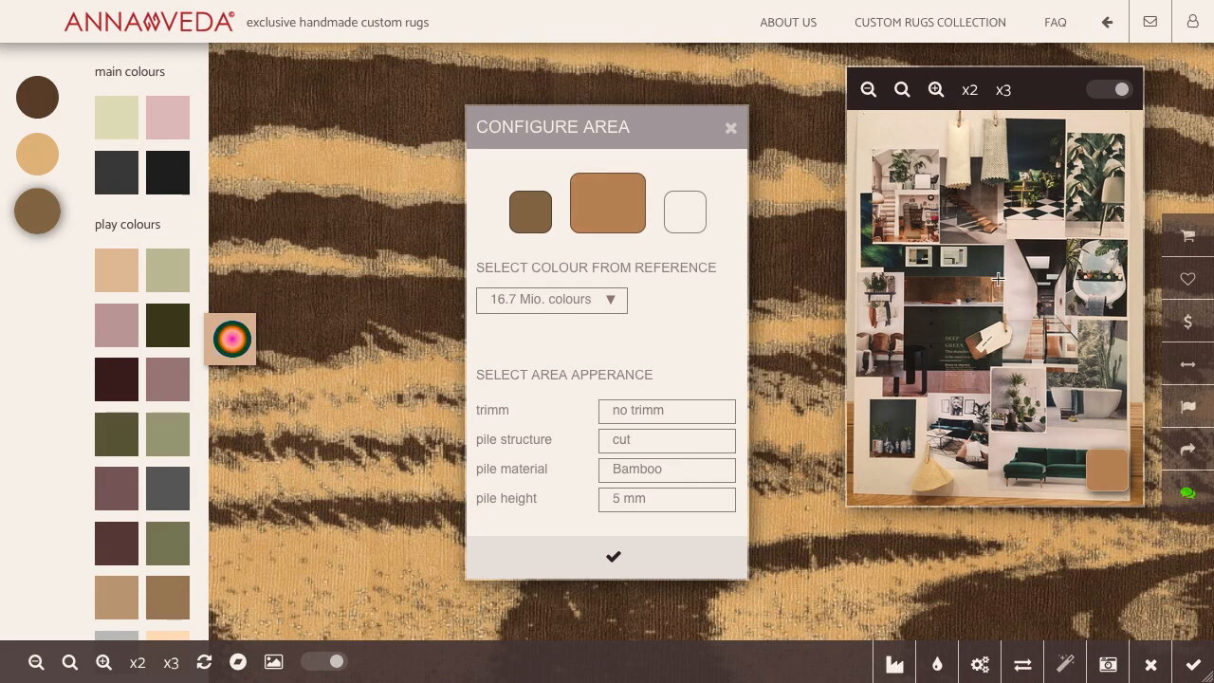
{"action": "left_click", "coordinate": [996, 281]}
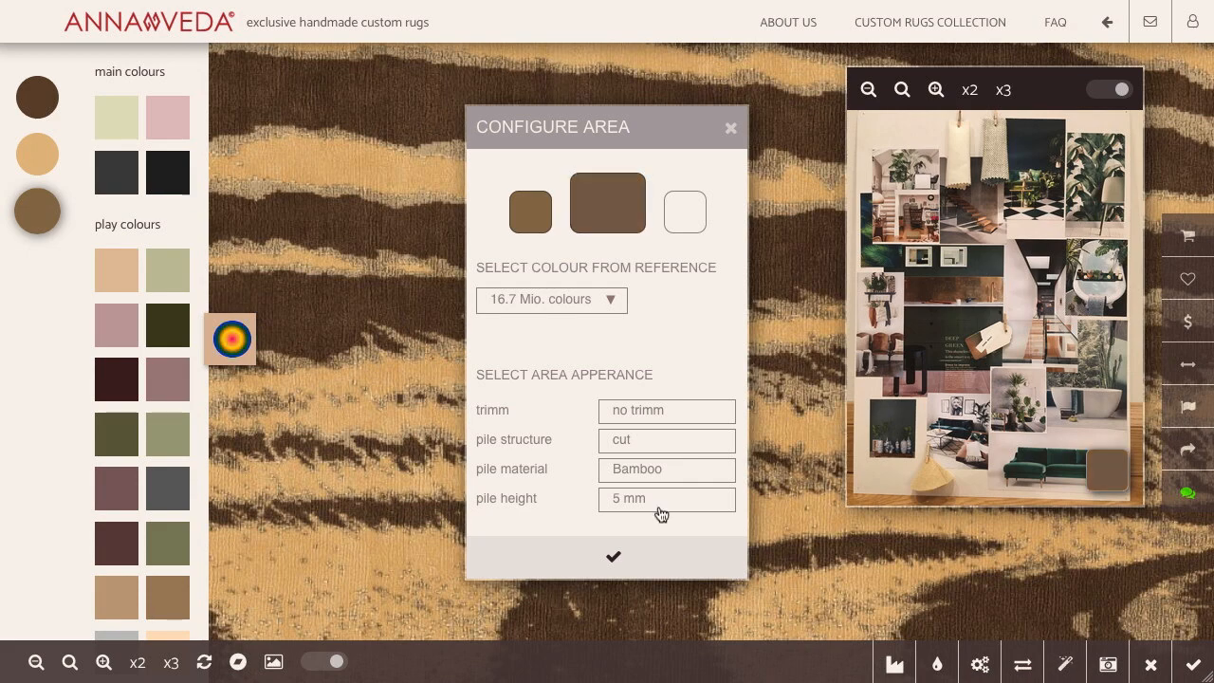
{"action": "left_click", "coordinate": [607, 557]}
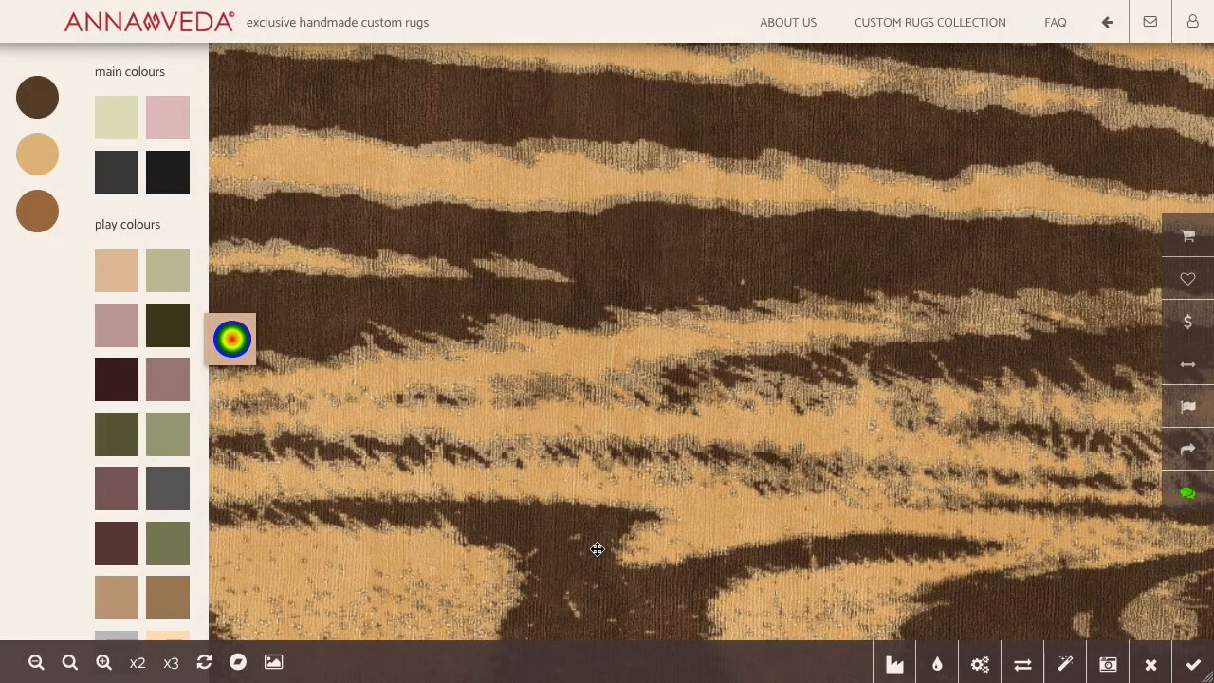
{"action": "left_click", "coordinate": [233, 344]}
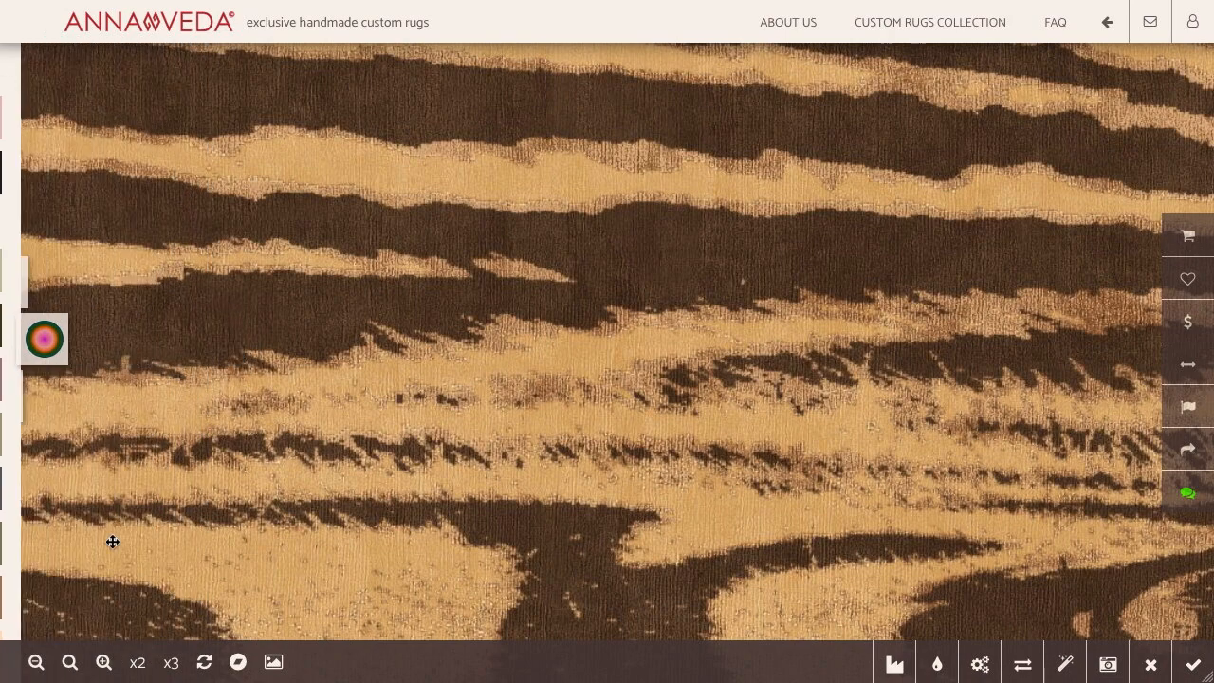
{"action": "left_click", "coordinate": [69, 664]}
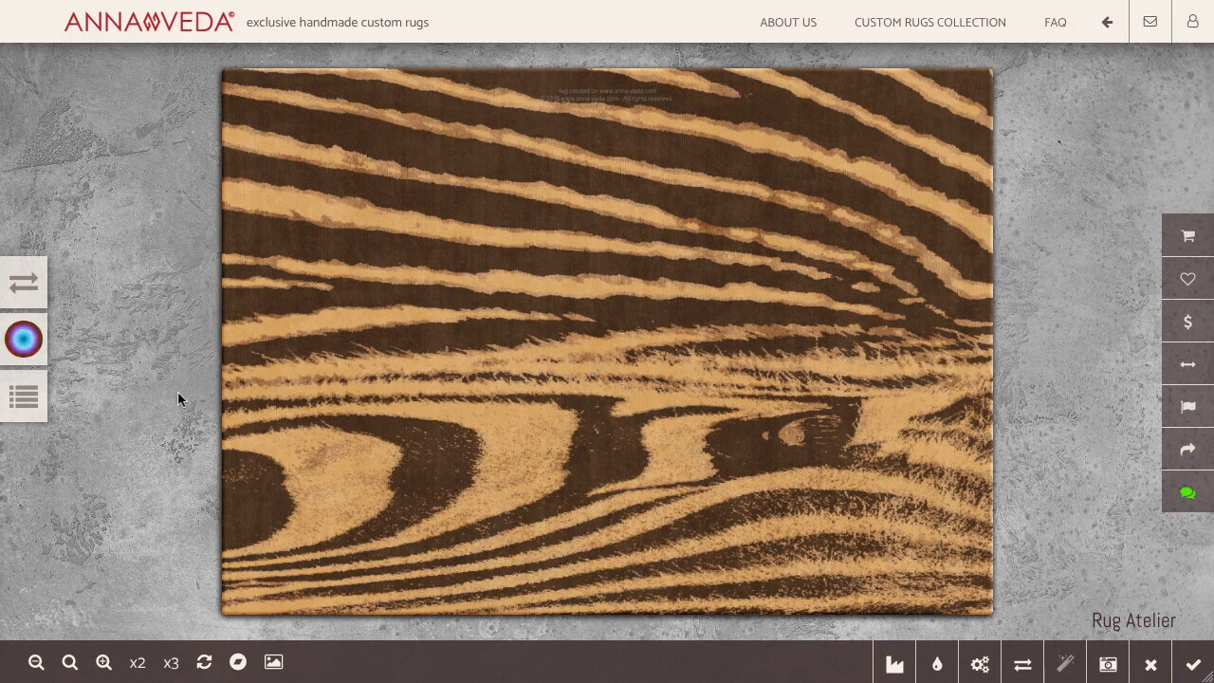
Set the rug's general material to Highland Wool / Nettle / Silk with a gloss finish and update the configuration
{"action": "left_click", "coordinate": [38, 408]}
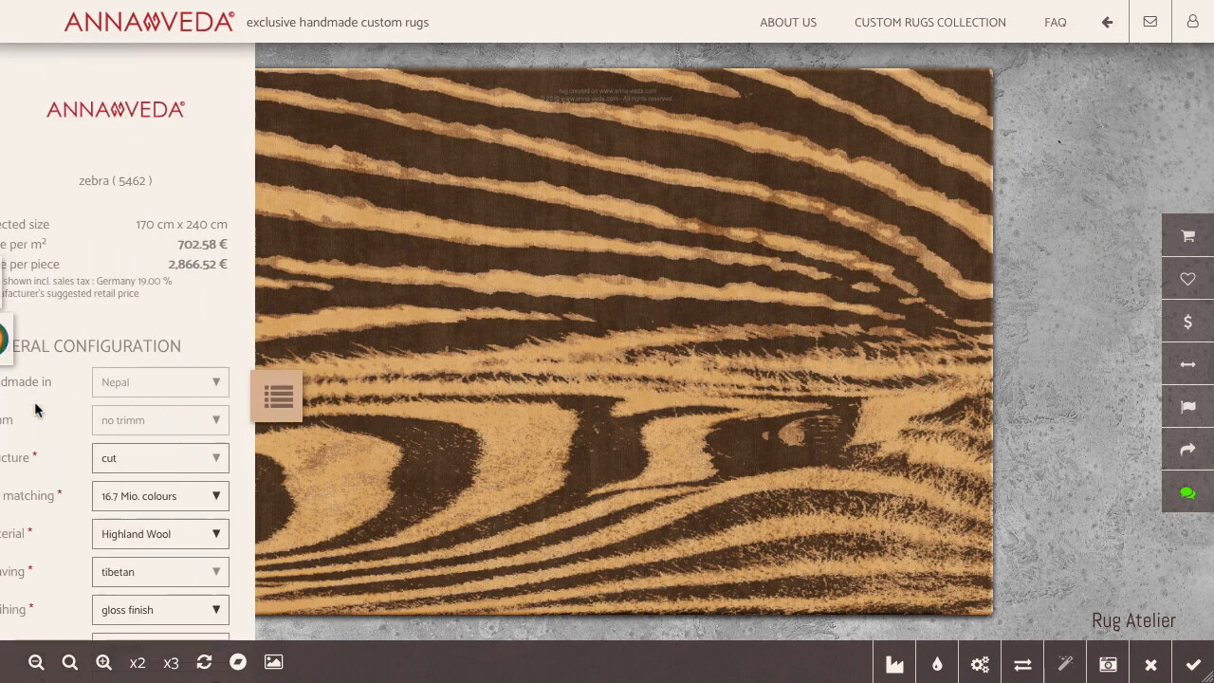
{"action": "scroll", "coordinate": [45, 486], "scroll_direction": "down", "scroll_amount": 3}
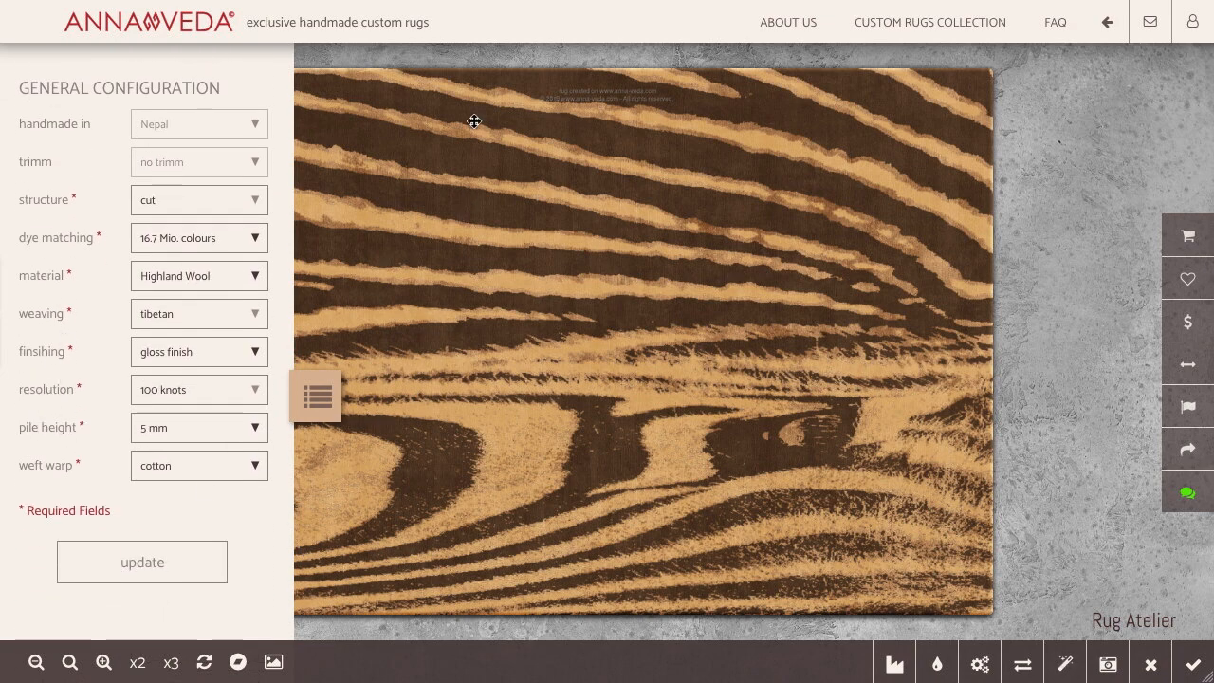
{"action": "left_click", "coordinate": [210, 275]}
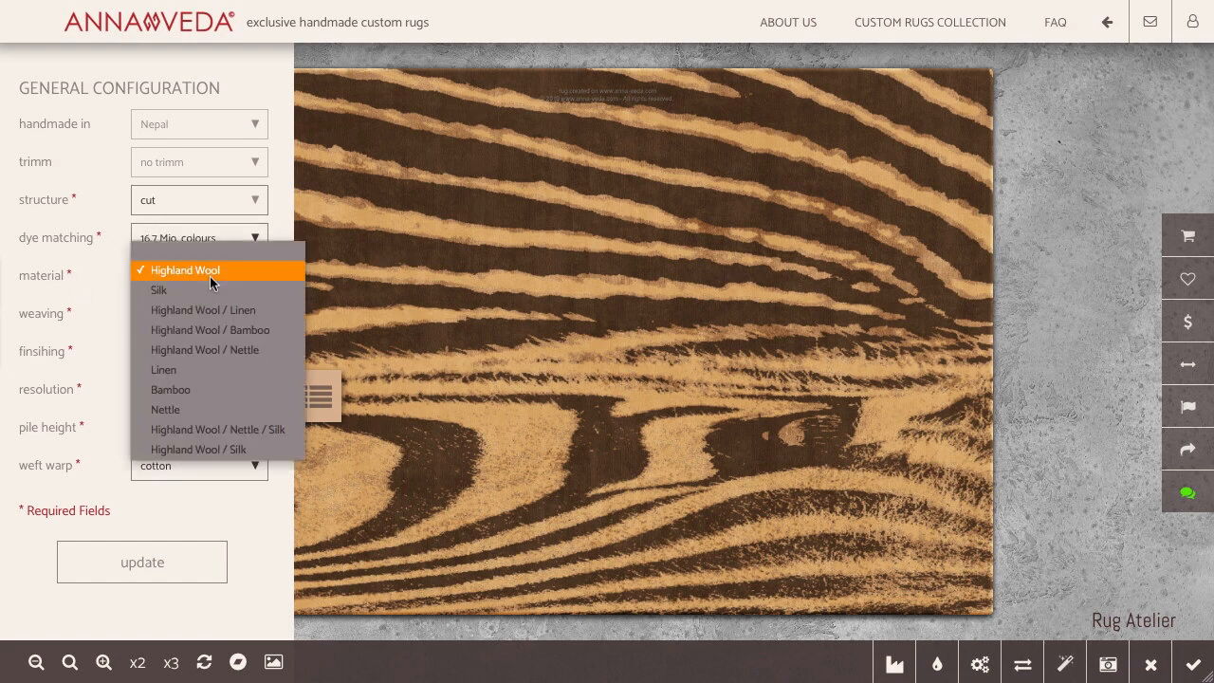
{"action": "left_click", "coordinate": [83, 285]}
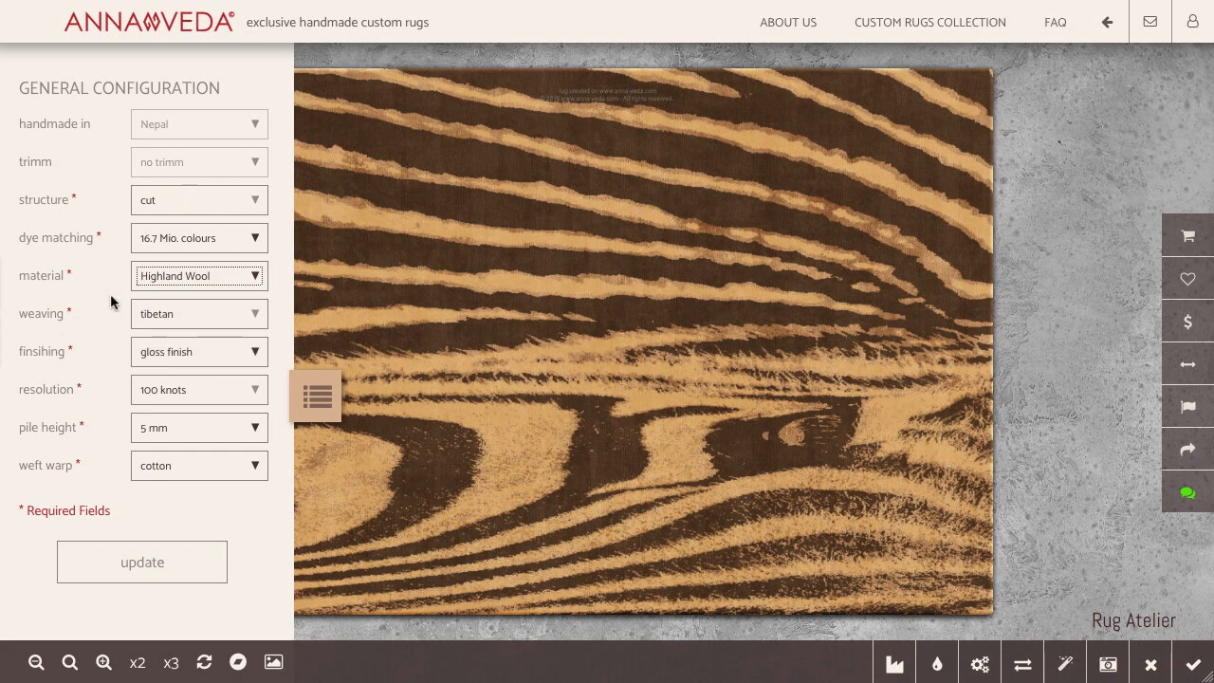
{"action": "left_click", "coordinate": [178, 276]}
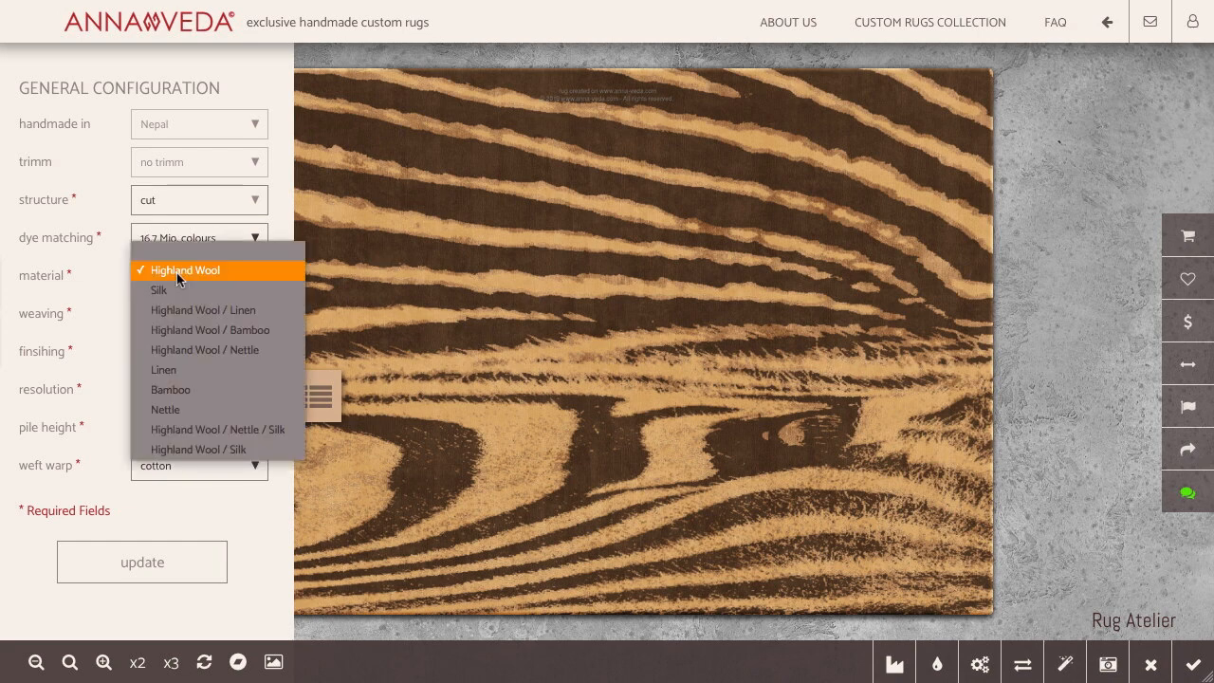
{"action": "left_click", "coordinate": [243, 430]}
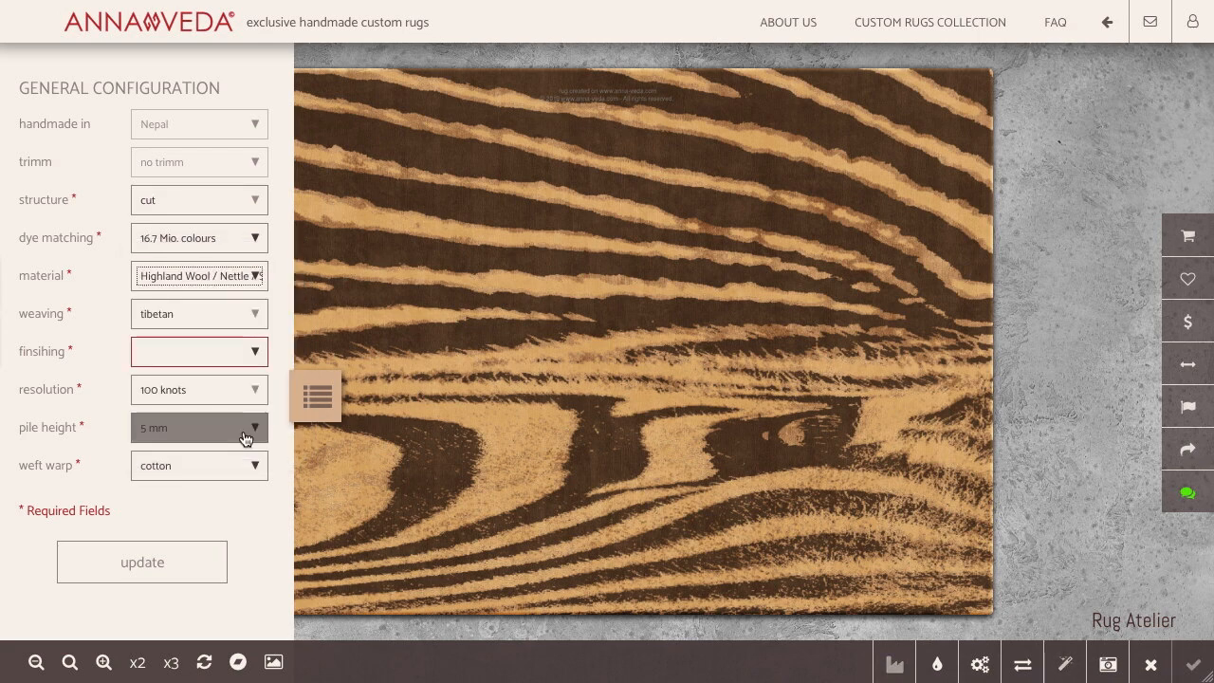
{"action": "left_click", "coordinate": [180, 351]}
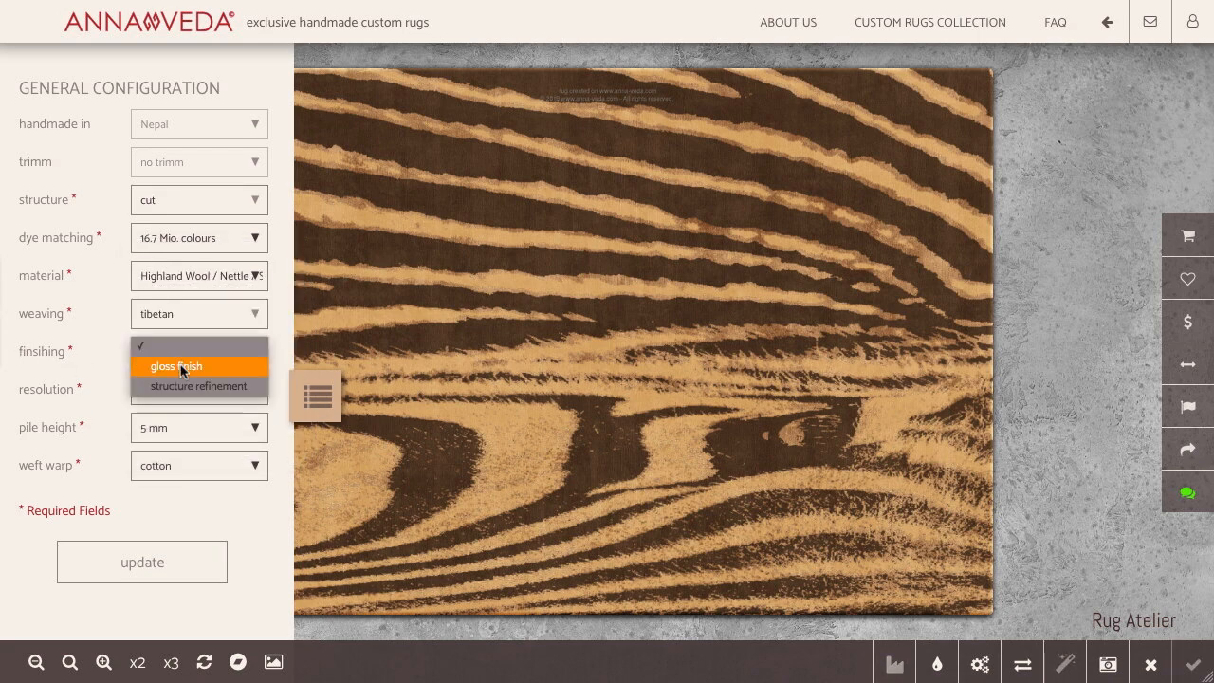
{"action": "left_click", "coordinate": [180, 366]}
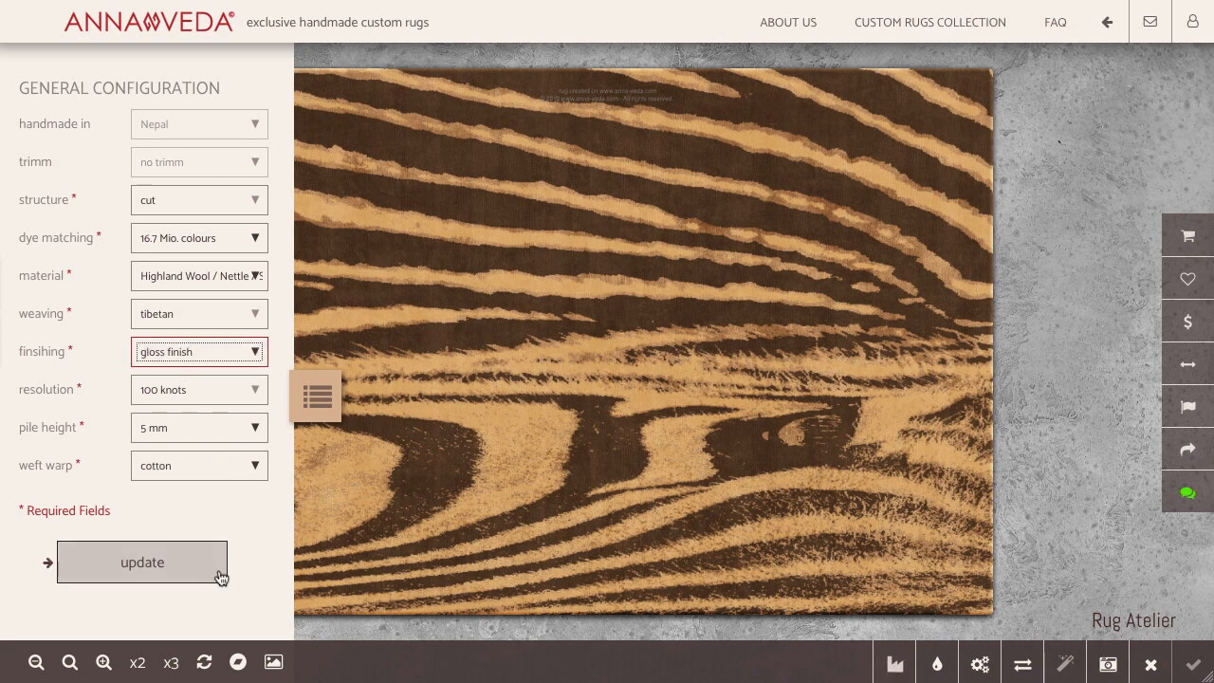
{"action": "left_click", "coordinate": [162, 569]}
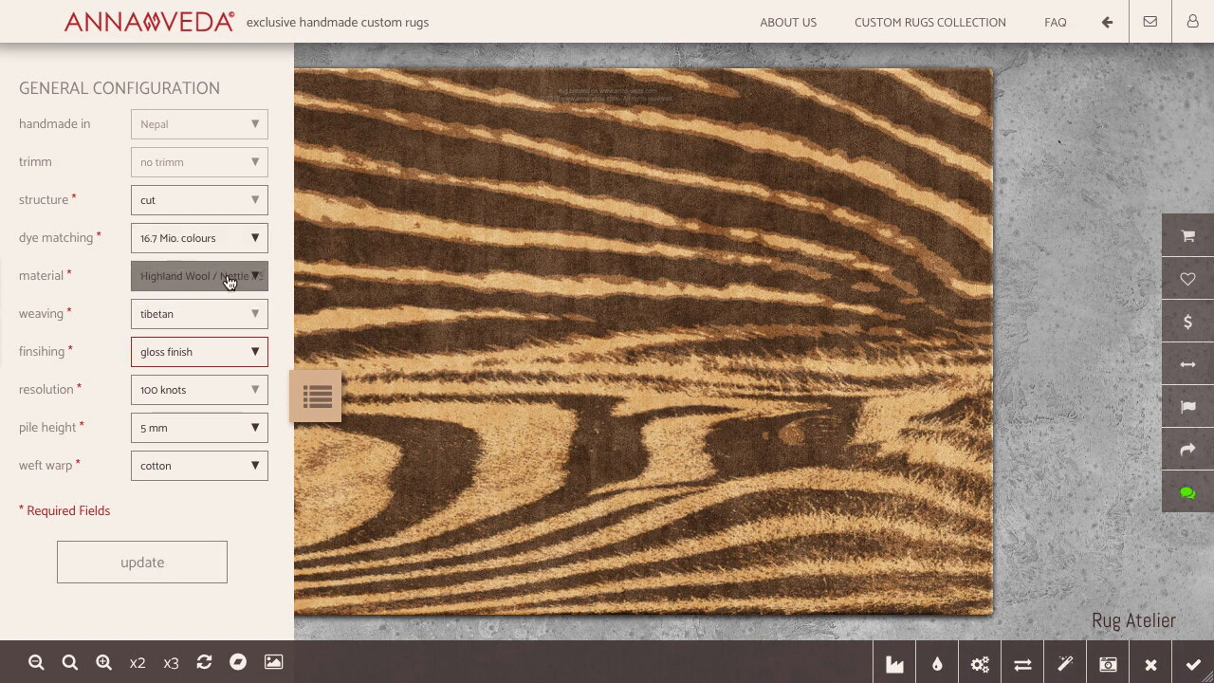
{"action": "left_click", "coordinate": [317, 397]}
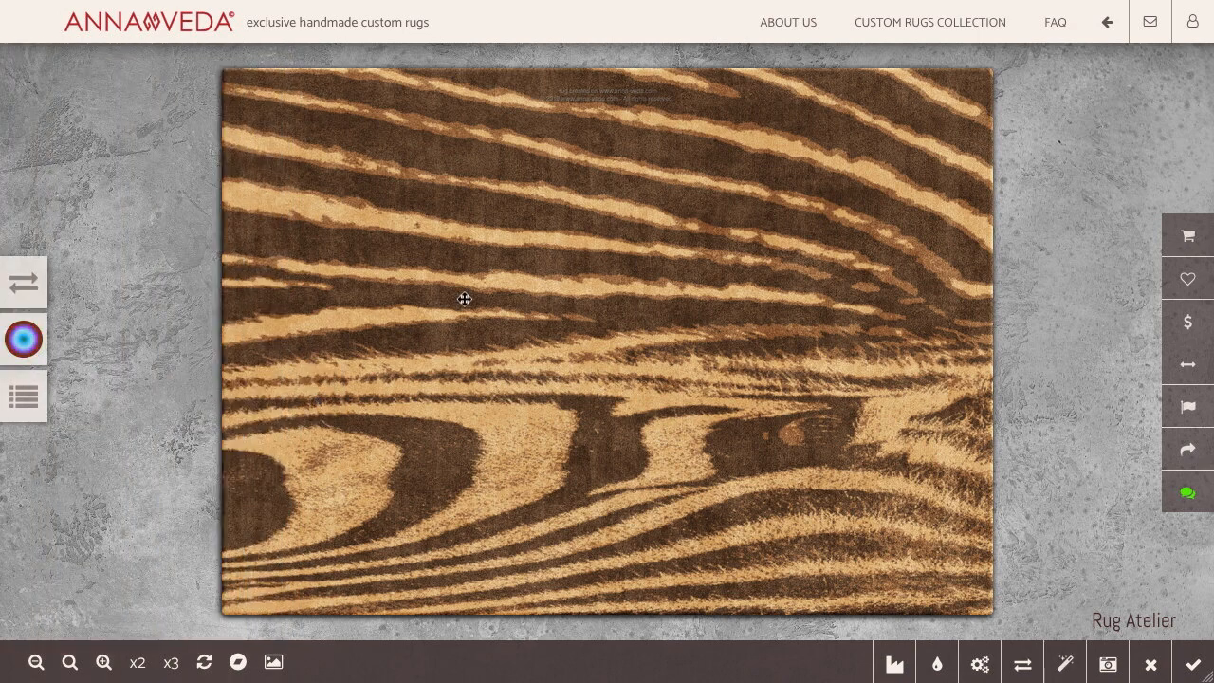
Inspect the area settings of the rug's dark brown, golden tan and copper brown colours, including the pile material options
{"action": "left_click", "coordinate": [441, 332]}
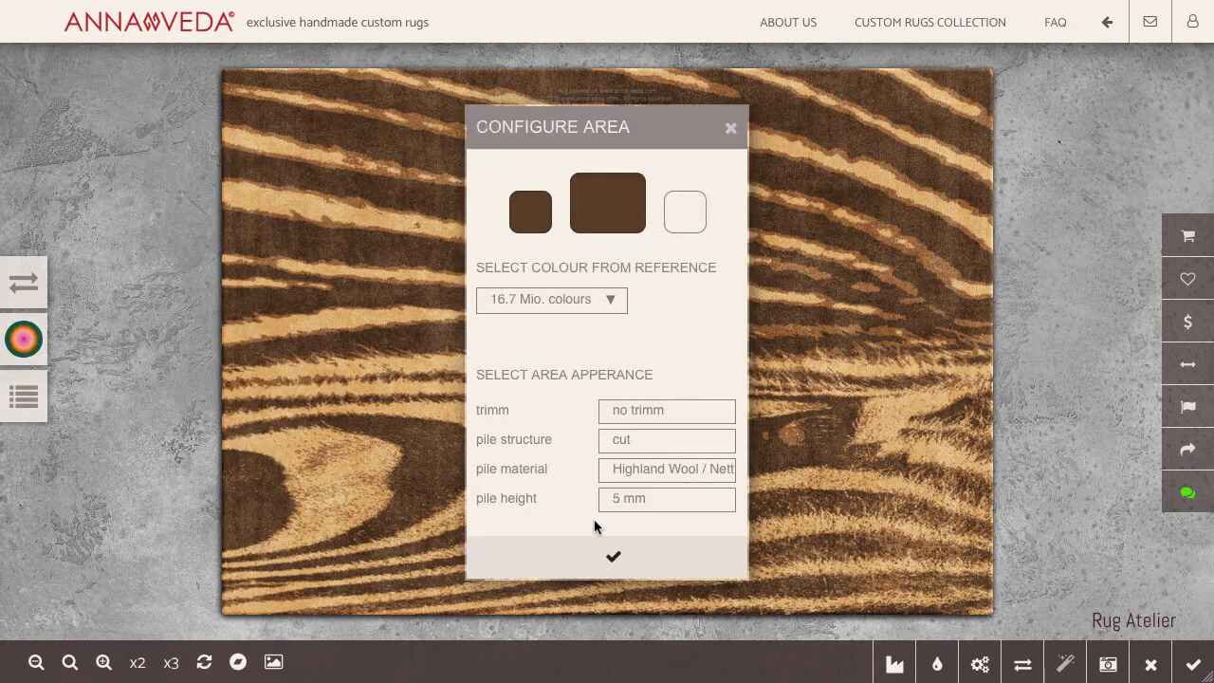
{"action": "left_click", "coordinate": [670, 470]}
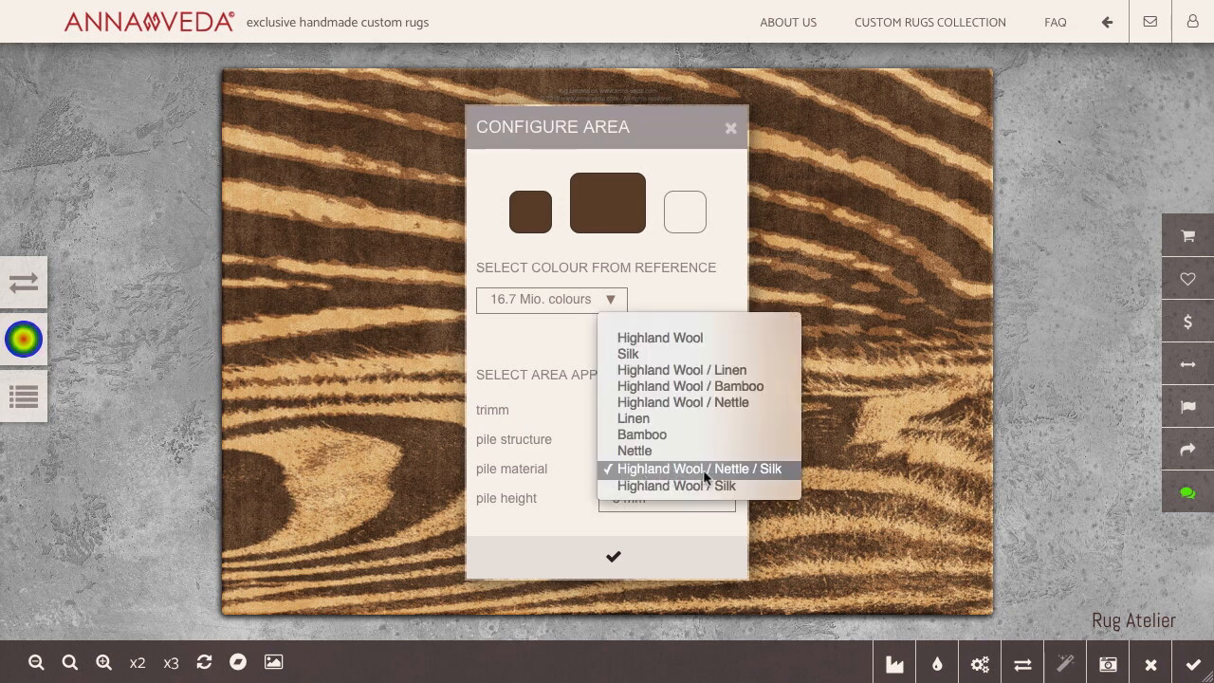
{"action": "left_click", "coordinate": [533, 460]}
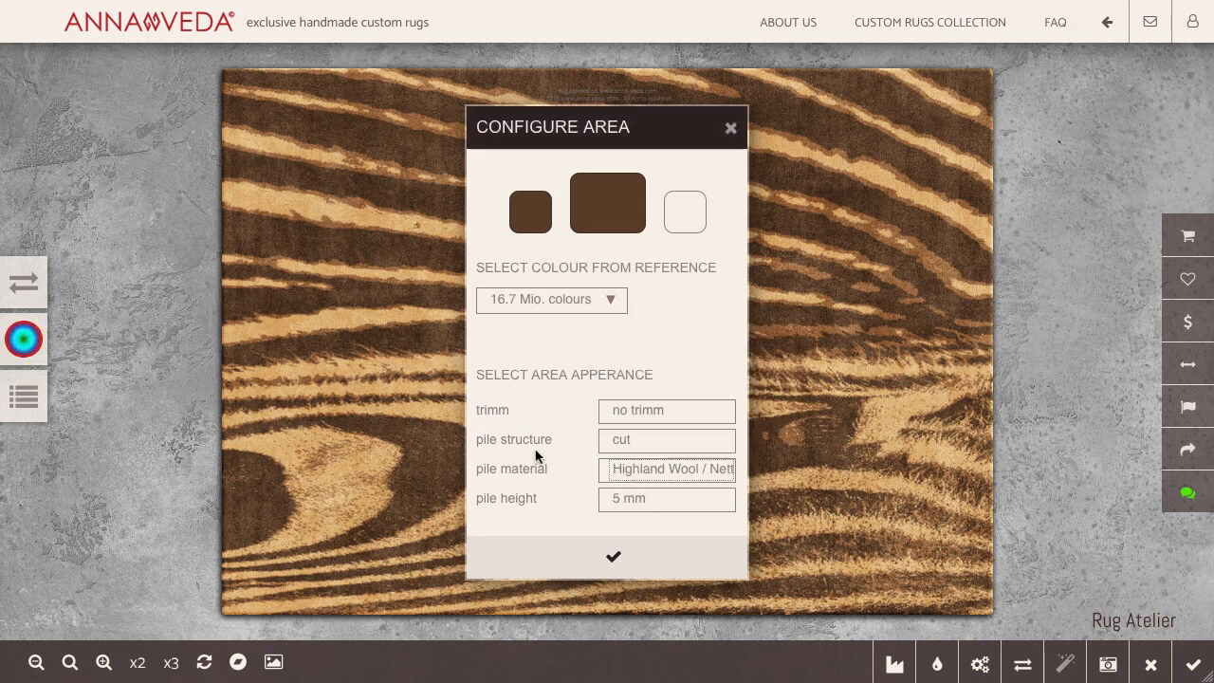
{"action": "left_click", "coordinate": [339, 319]}
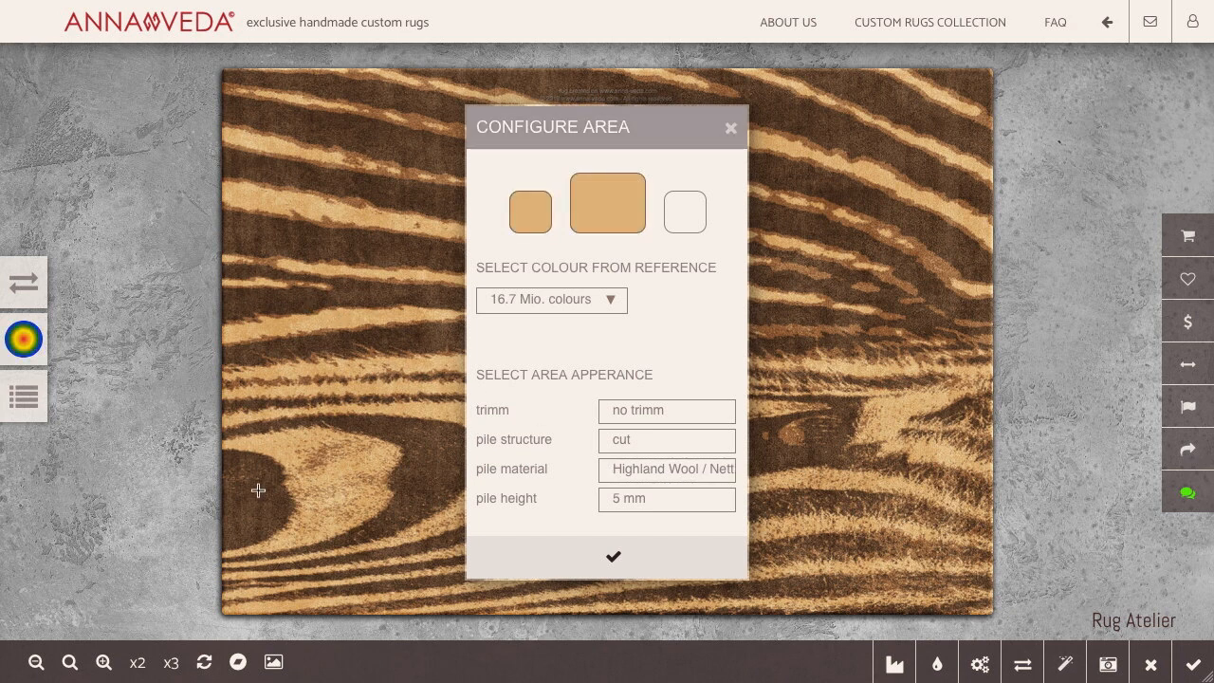
{"action": "left_click", "coordinate": [270, 266]}
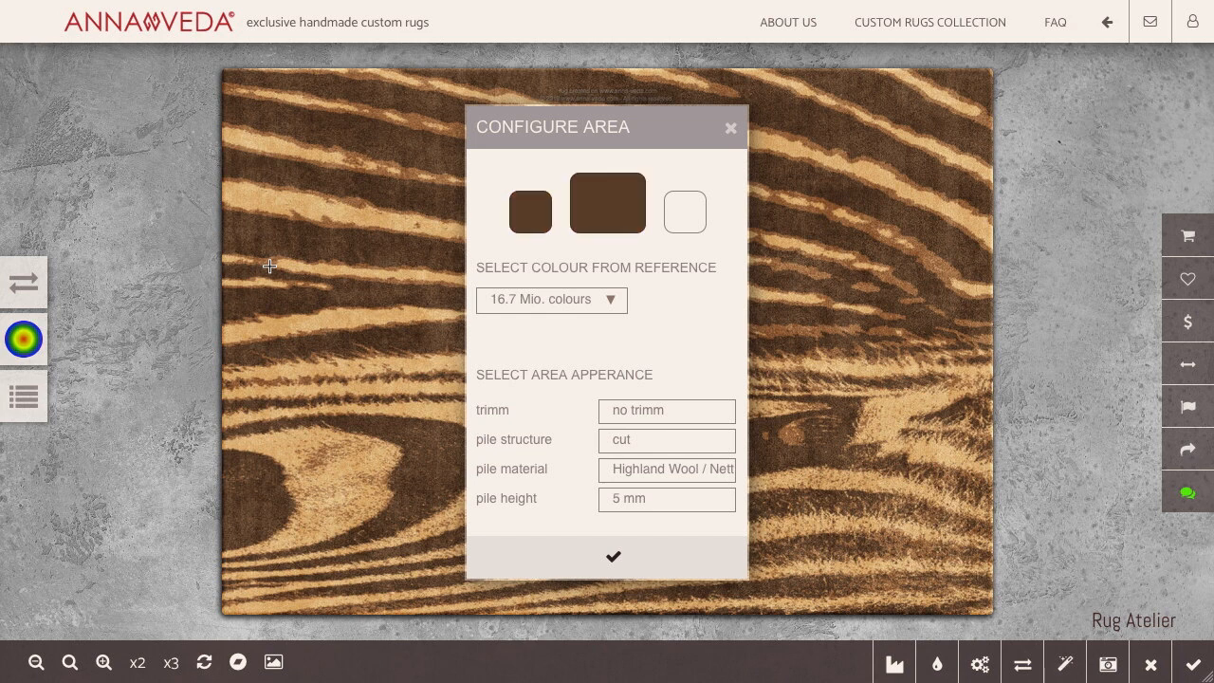
{"action": "left_click", "coordinate": [268, 260]}
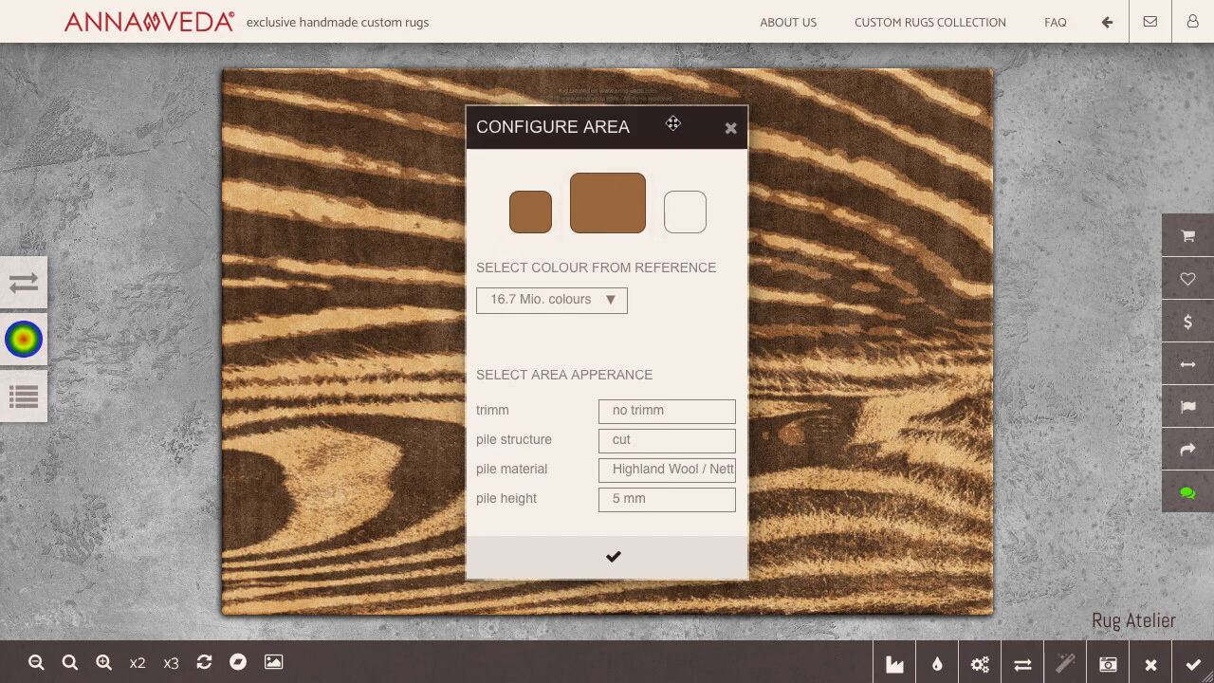
{"action": "left_click", "coordinate": [735, 134]}
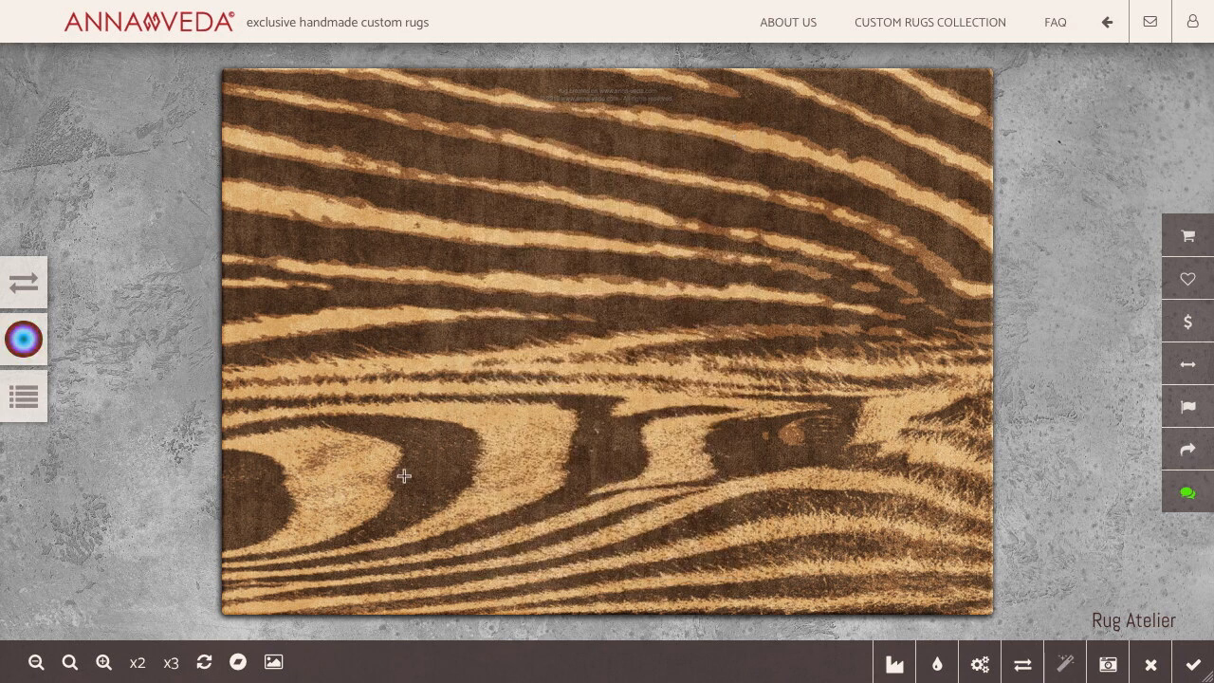
{"action": "left_click", "coordinate": [783, 331]}
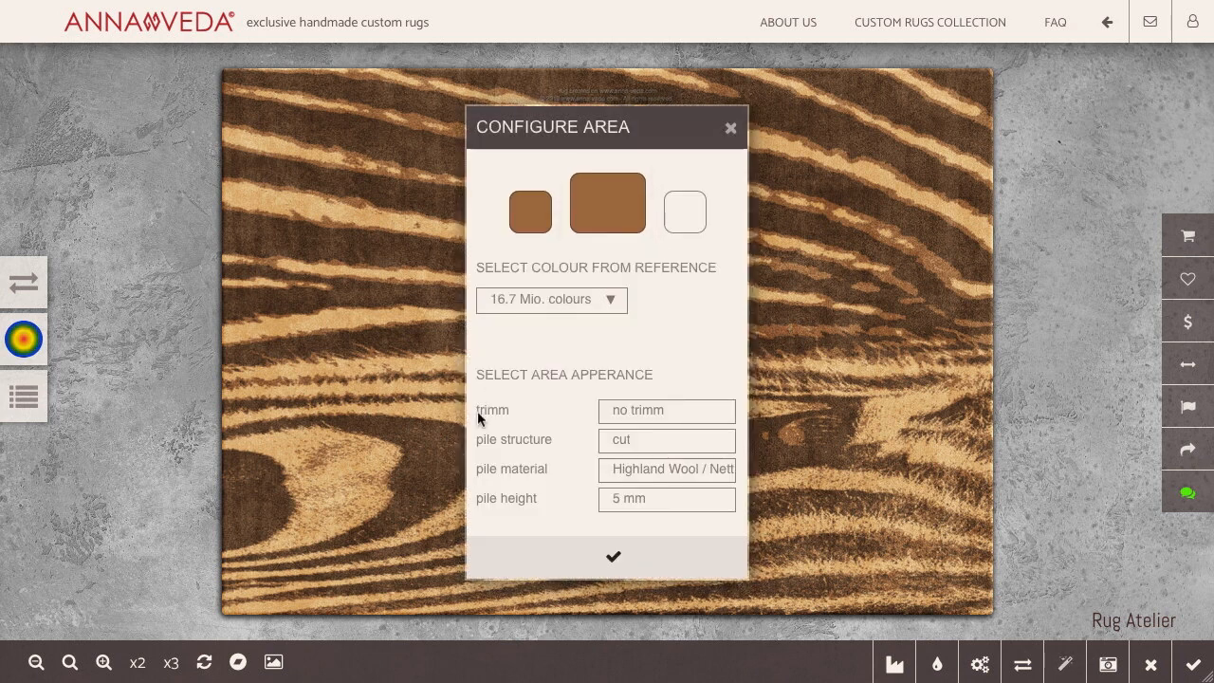
{"action": "left_click", "coordinate": [731, 129]}
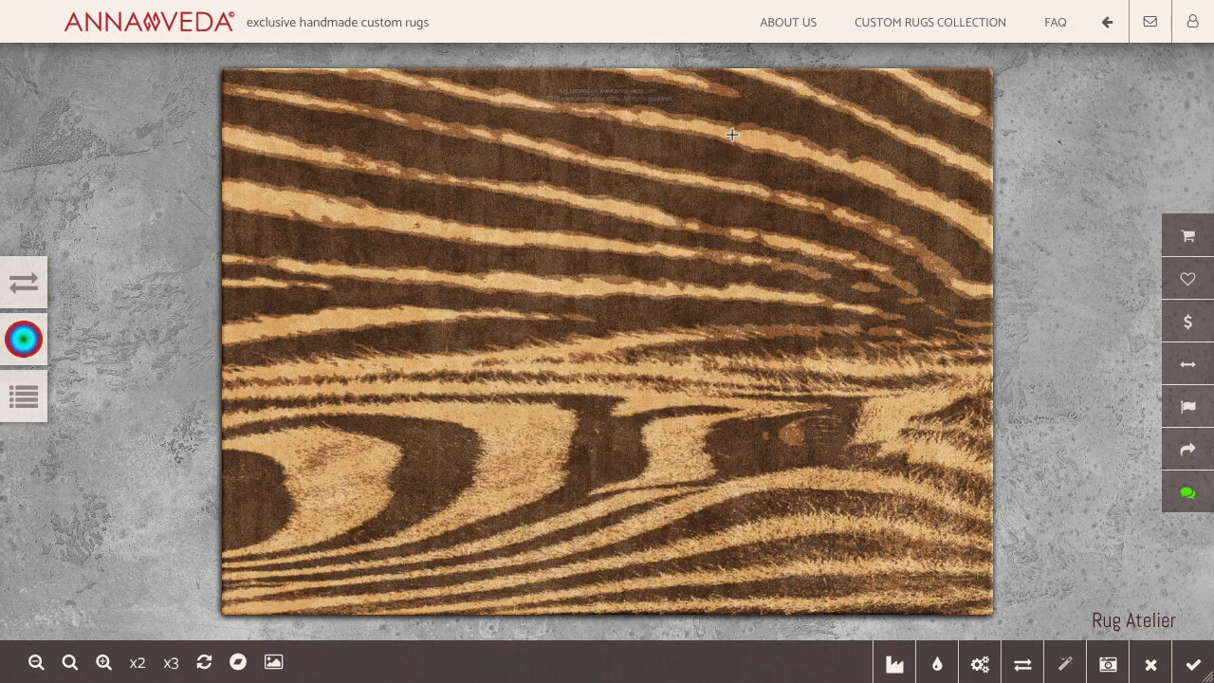
Review the pile structure and pile material options of the dark brown area and apply its configuration
{"action": "left_click", "coordinate": [723, 211]}
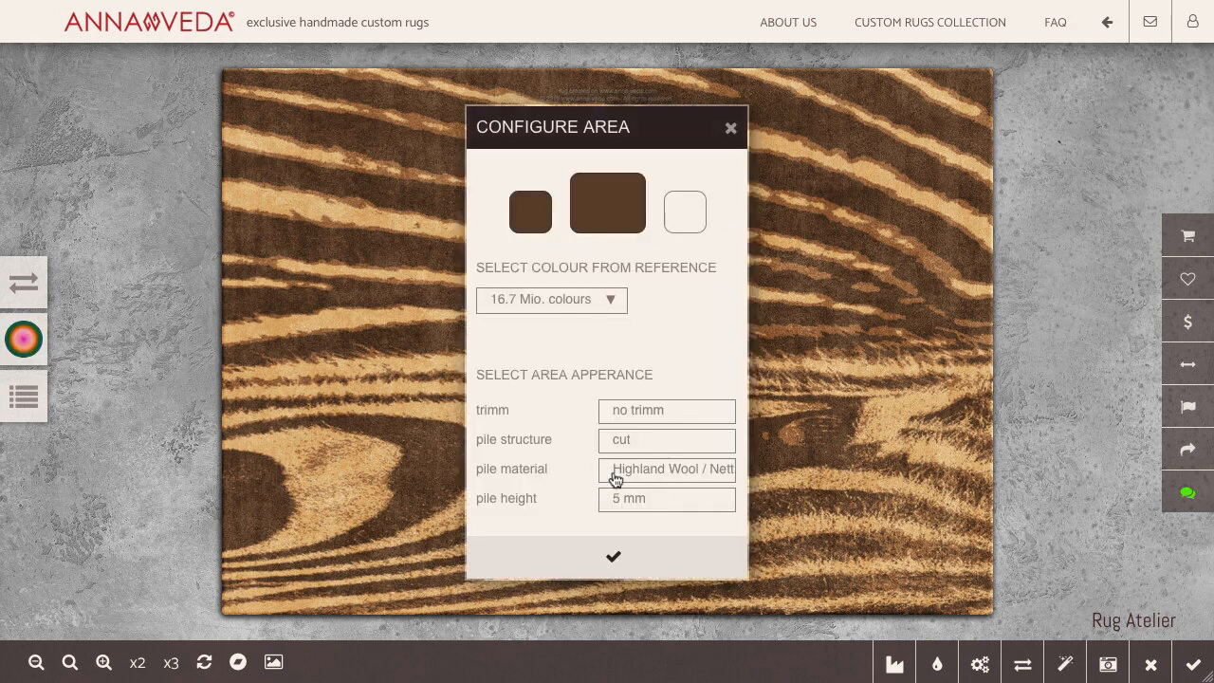
{"action": "left_click", "coordinate": [662, 449]}
{"action": "left_click", "coordinate": [522, 457]}
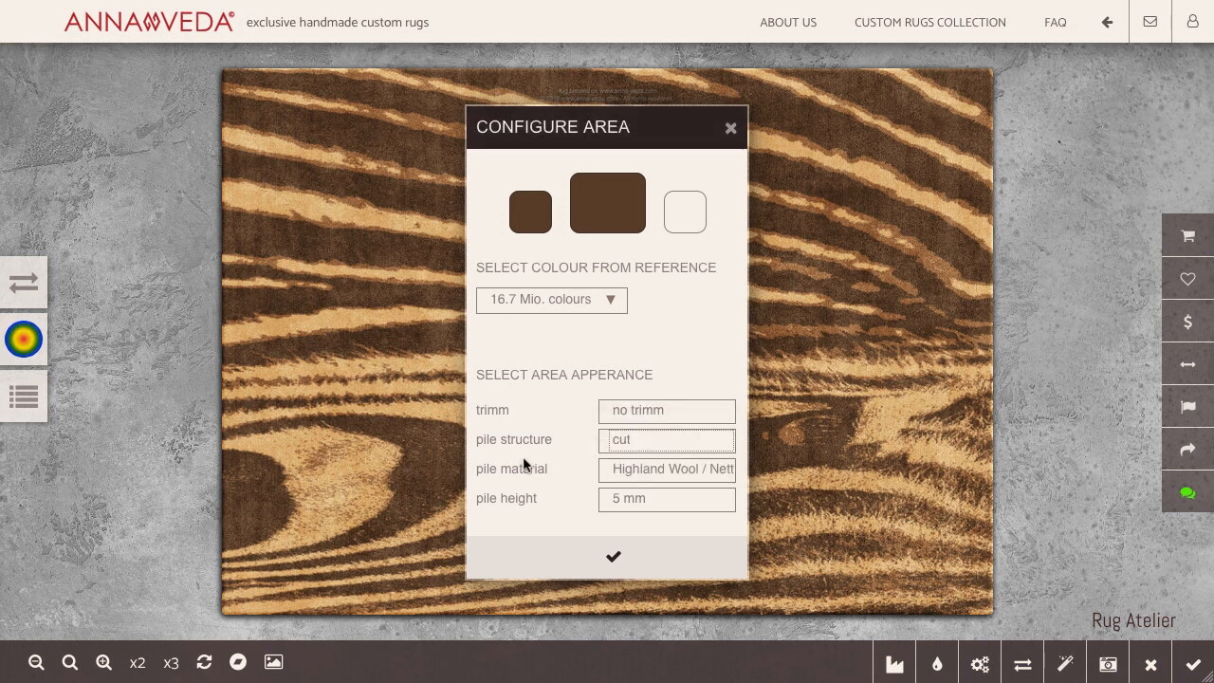
{"action": "left_click", "coordinate": [672, 470]}
{"action": "left_click", "coordinate": [653, 352]}
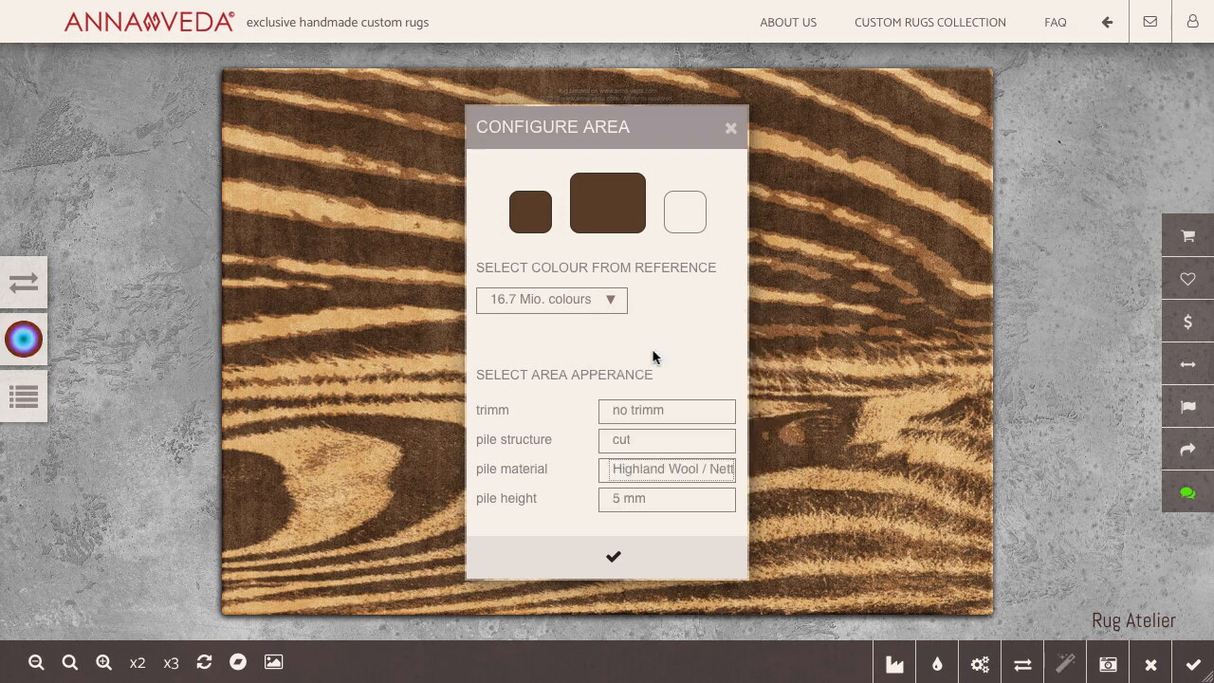
{"action": "left_click", "coordinate": [554, 566]}
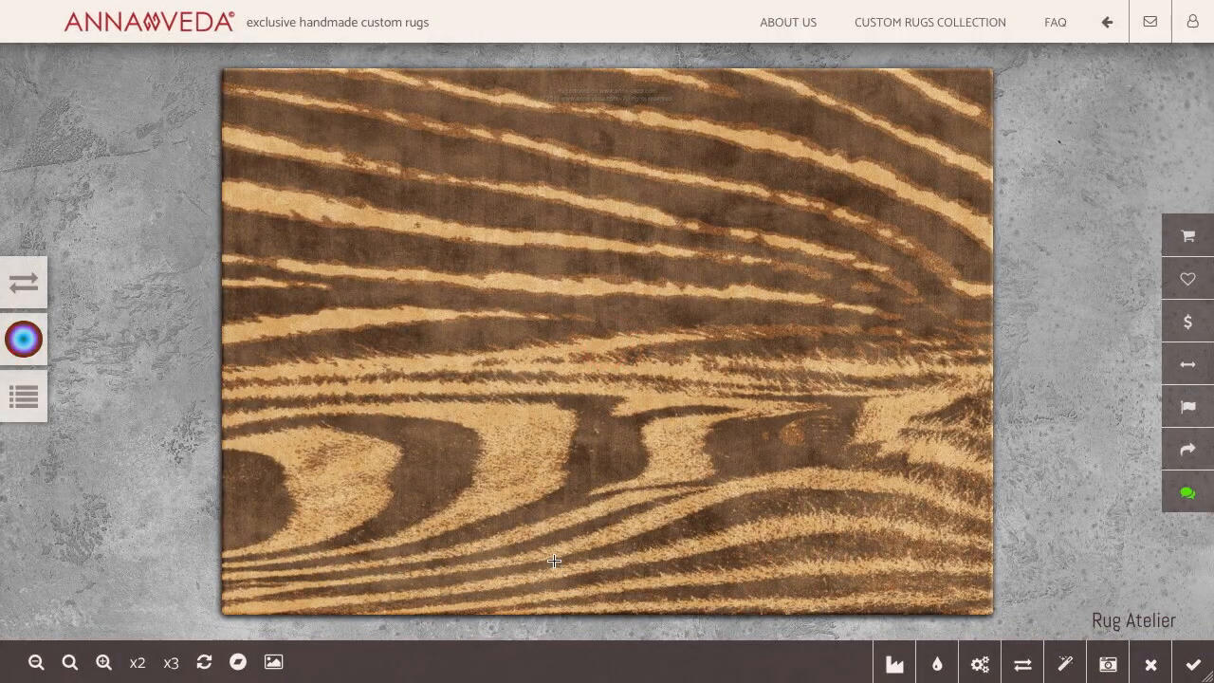
Inspect the rug's surface at x3 magnification, bring up the mood board beside it, and return to the whole-rug view
{"action": "left_click", "coordinate": [170, 663]}
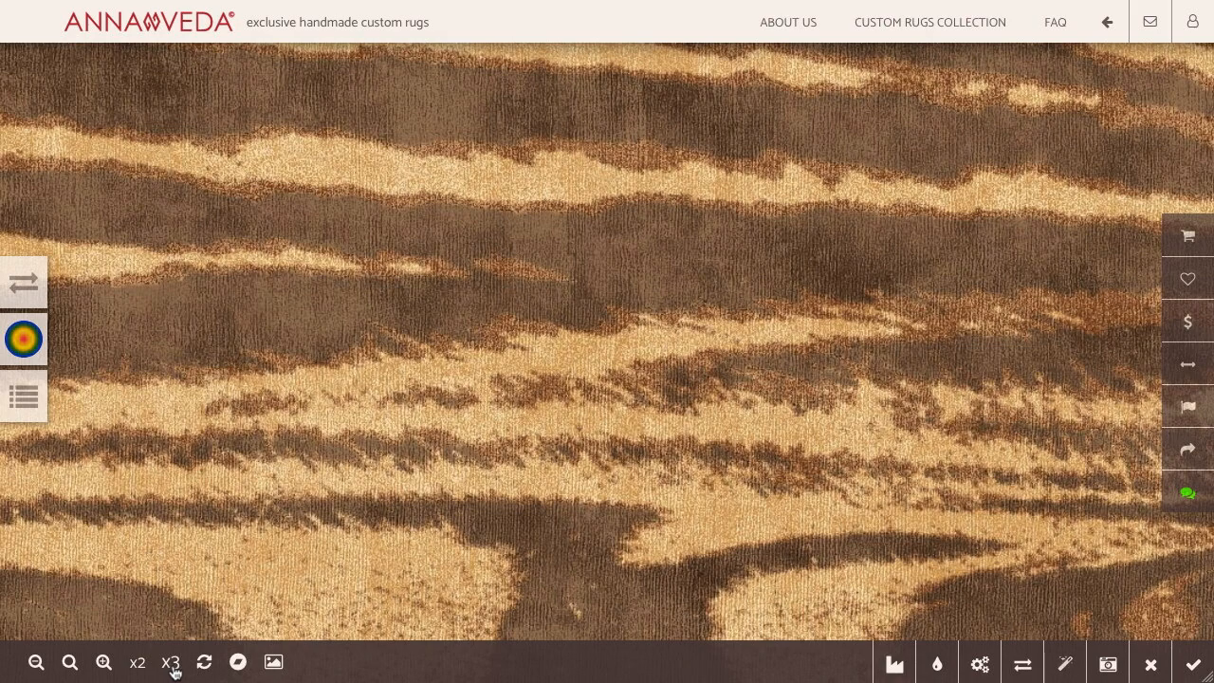
{"action": "left_click", "coordinate": [273, 662]}
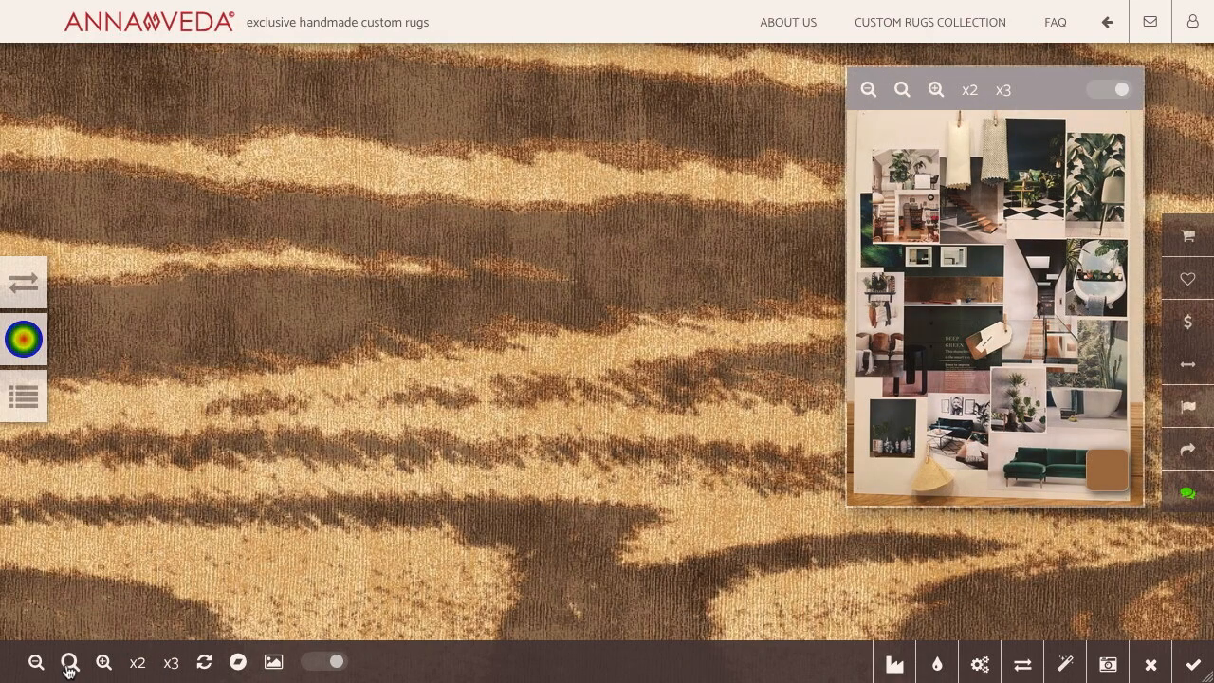
{"action": "left_click", "coordinate": [68, 663]}
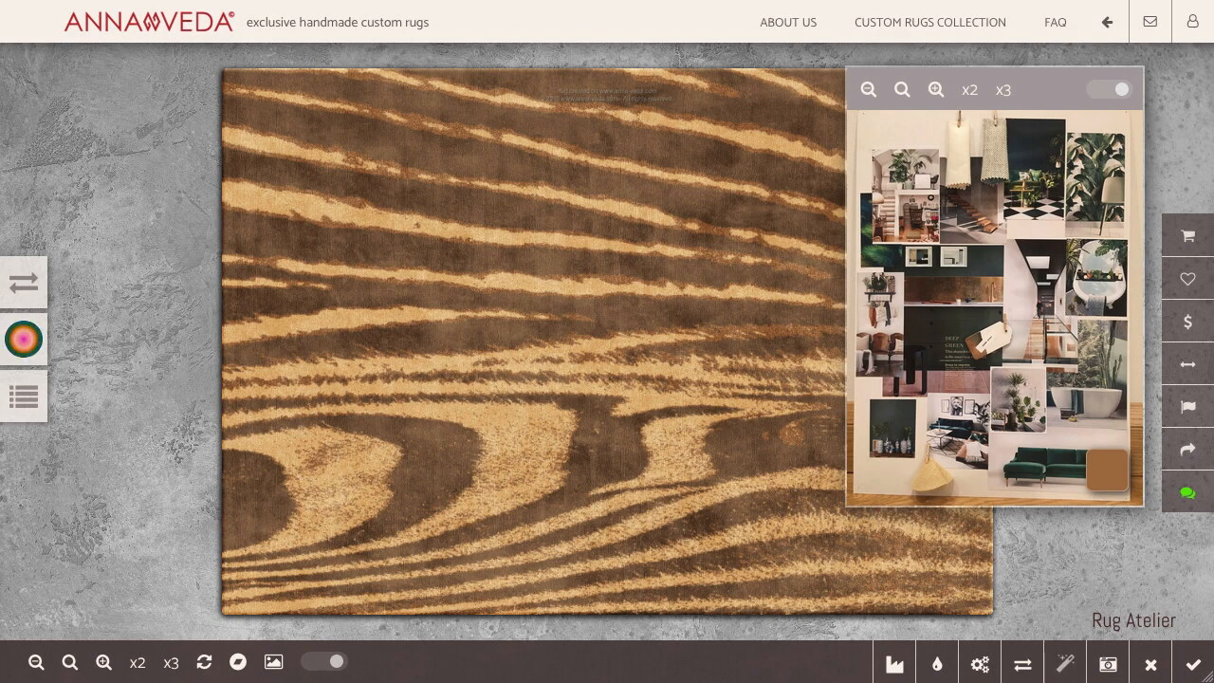
Show the rug rotated and in perspective on the wooden floor, and accept the customised design
{"action": "left_click", "coordinate": [204, 661]}
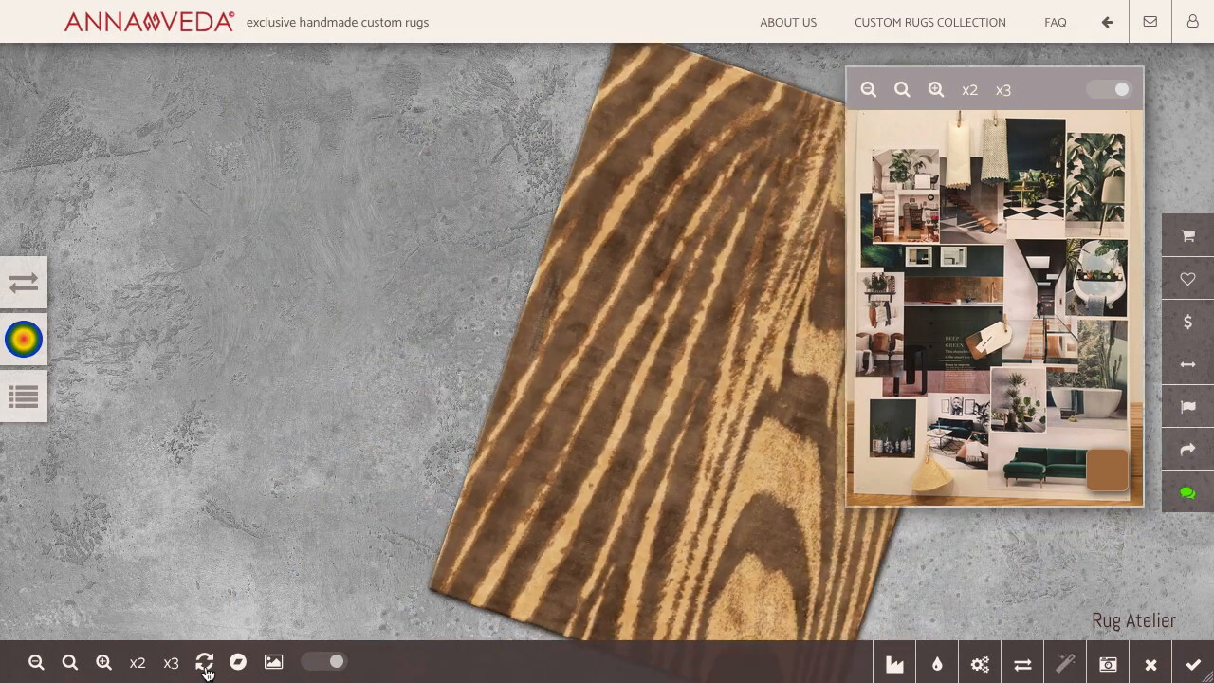
{"action": "left_click", "coordinate": [237, 662]}
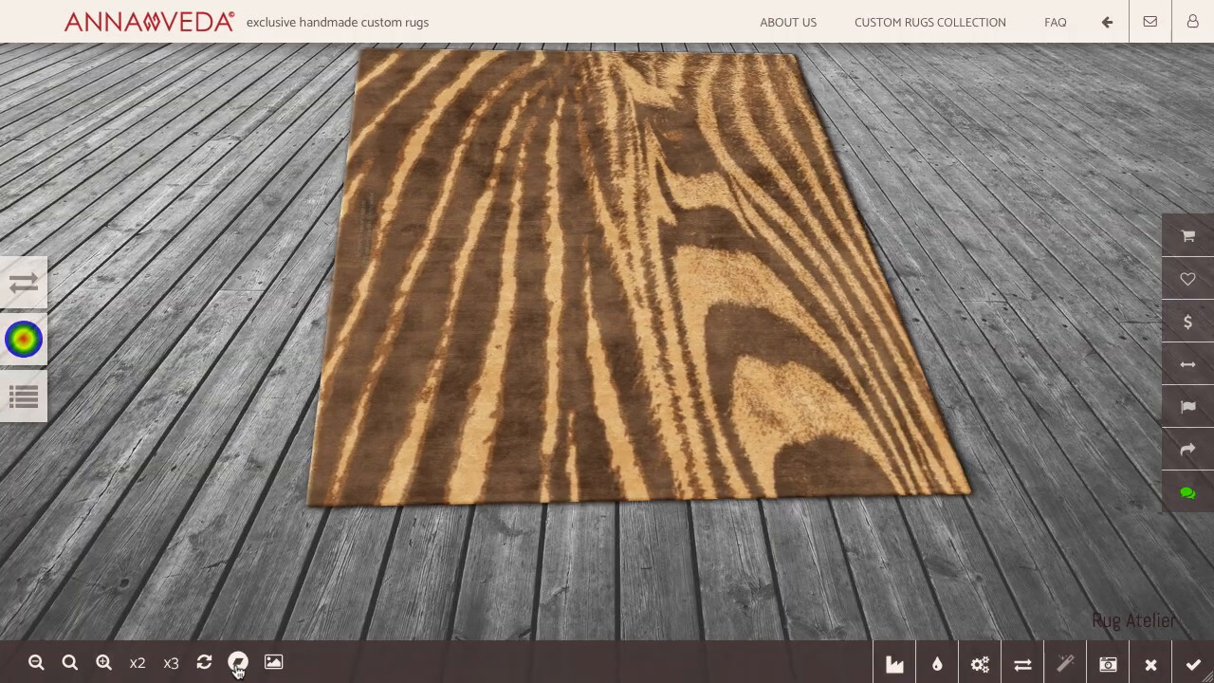
{"action": "left_click_drag", "start_coordinate": [539, 322], "coordinate": [539, 380]}
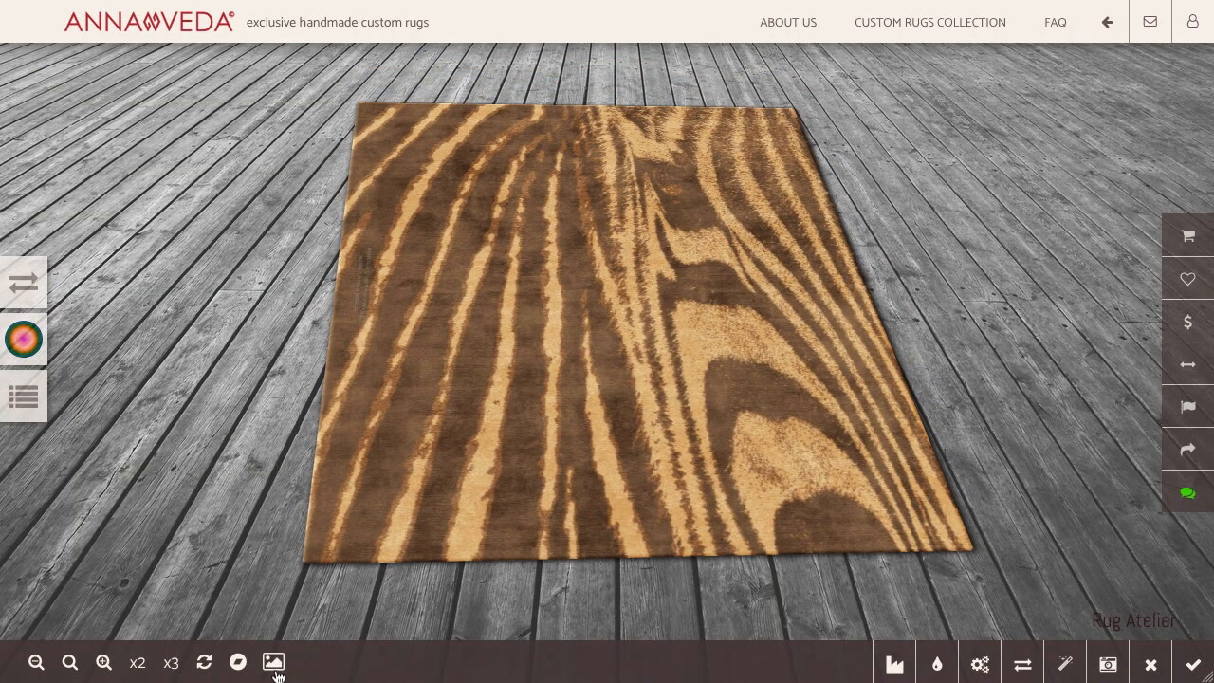
{"action": "left_click", "coordinate": [1194, 666]}
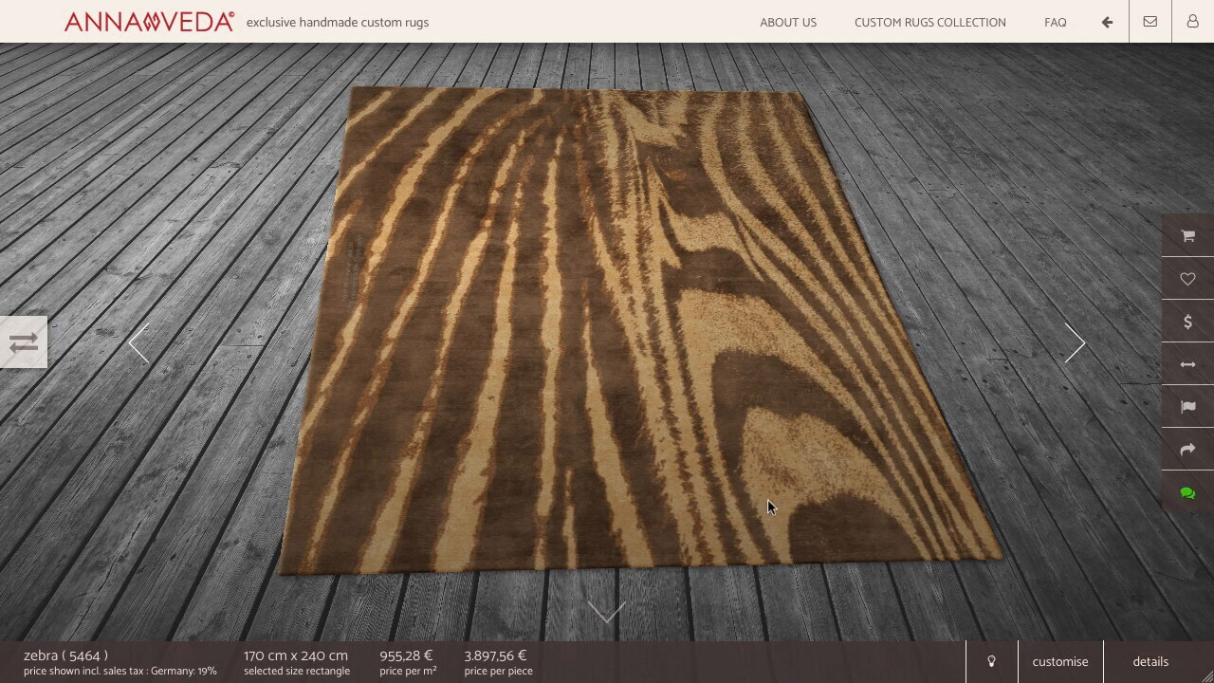
Review the zebra rug's price, delivery, size and shape details, and try the reference sample rug option on and off
{"action": "scroll", "coordinate": [763, 506], "scroll_direction": "down", "scroll_amount": 3}
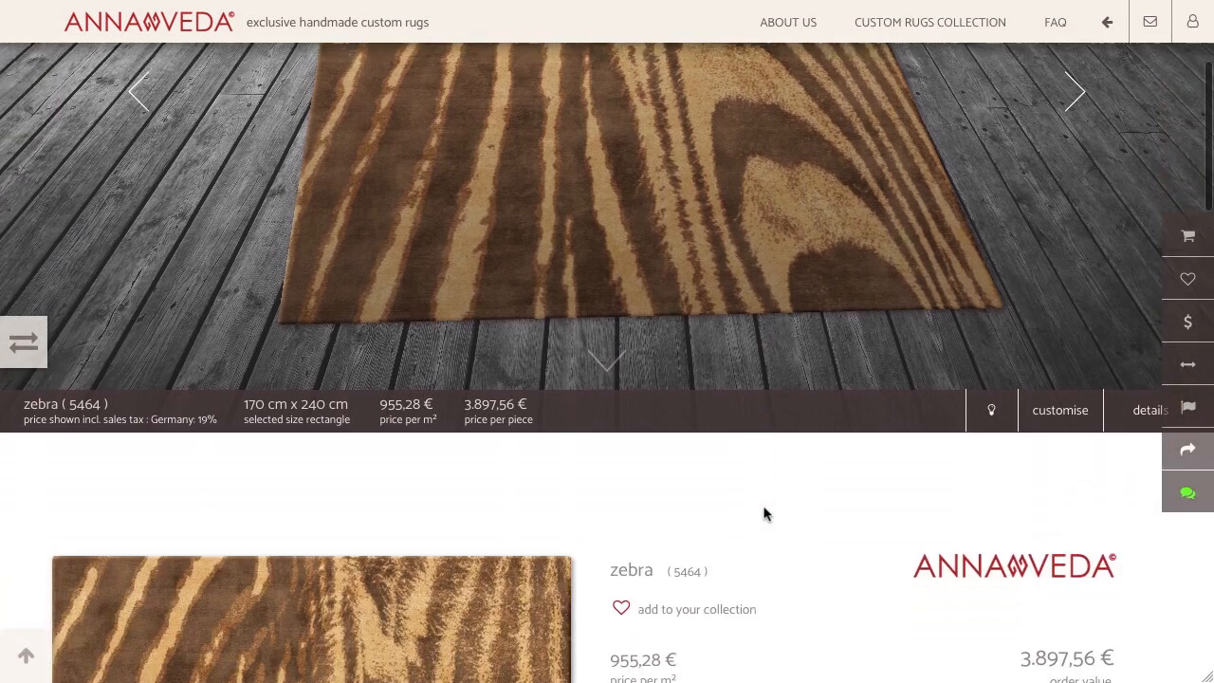
{"action": "scroll", "coordinate": [763, 513], "scroll_direction": "down", "scroll_amount": 3}
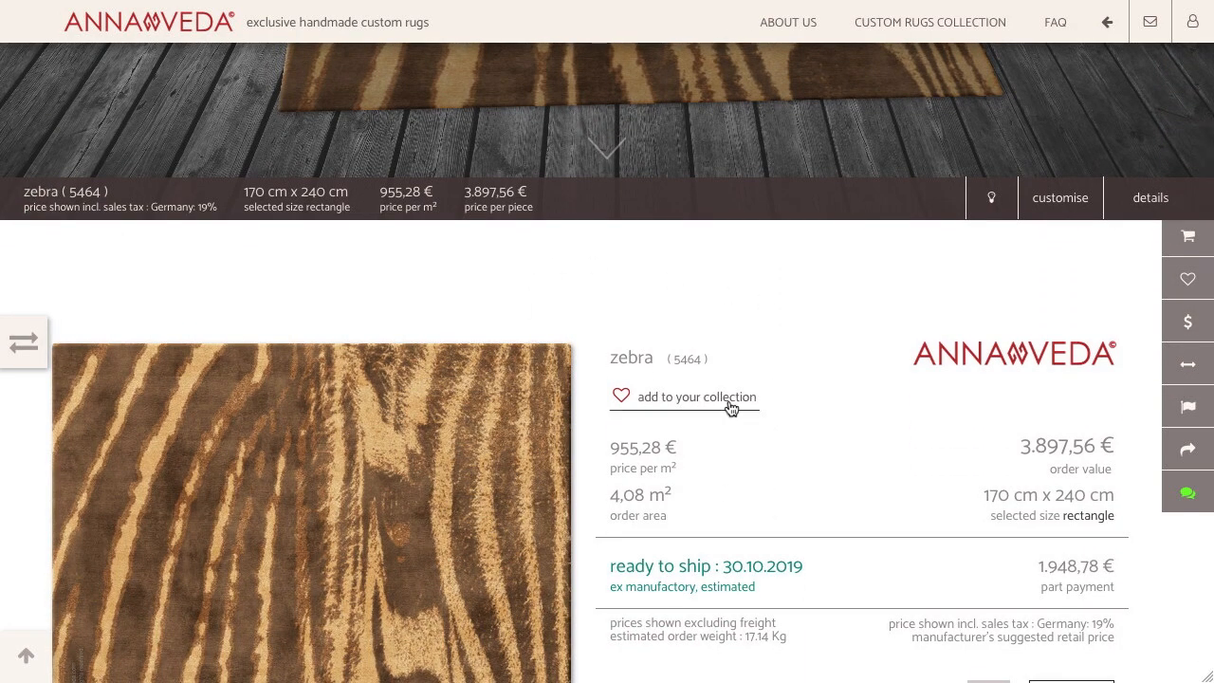
{"action": "scroll", "coordinate": [730, 406], "scroll_direction": "down", "scroll_amount": 5}
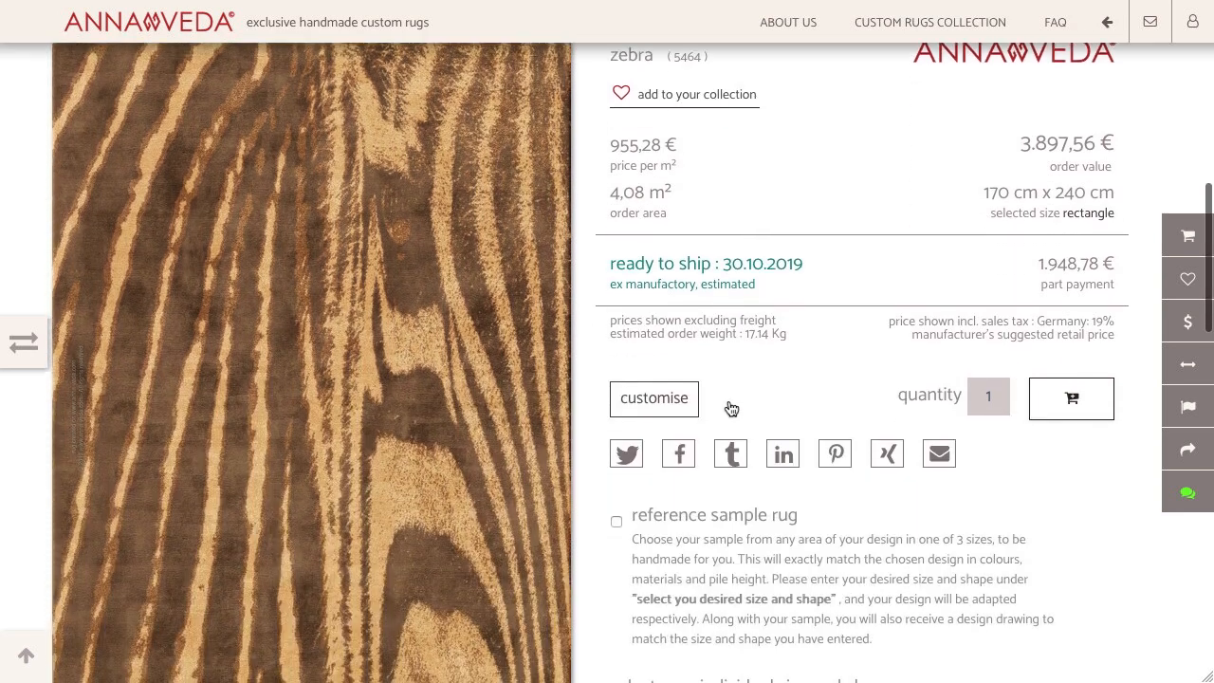
{"action": "scroll", "coordinate": [729, 401], "scroll_direction": "down", "scroll_amount": 1}
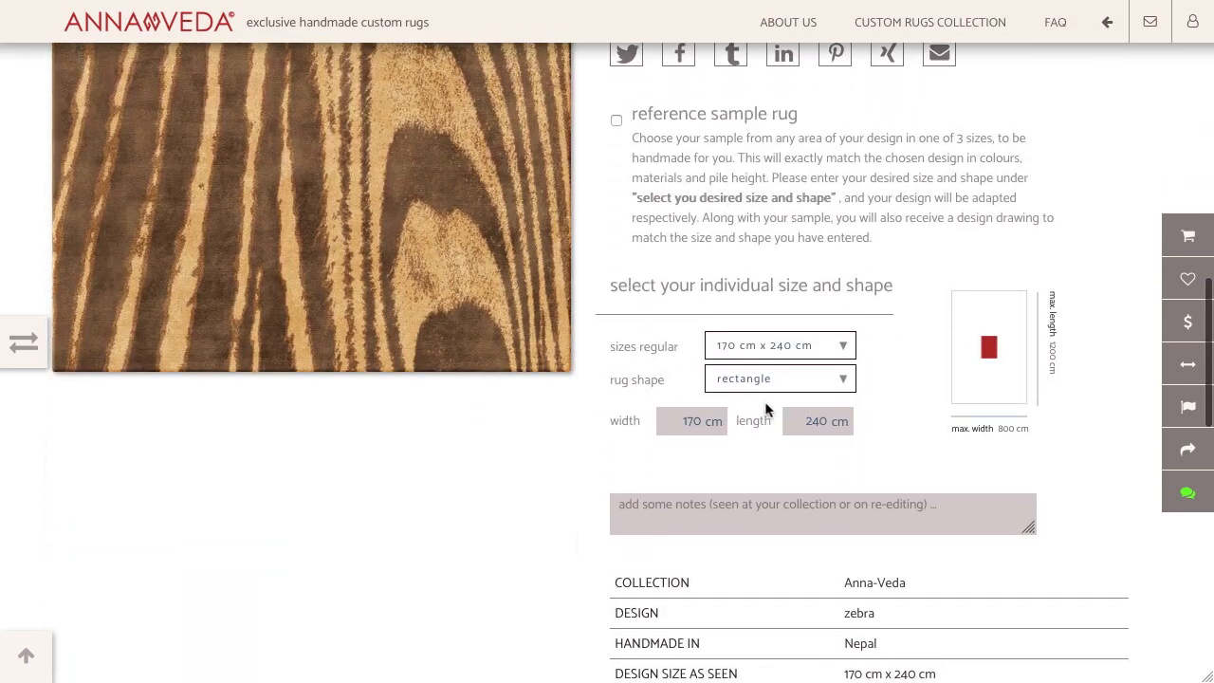
{"action": "scroll", "coordinate": [665, 261], "scroll_direction": "up", "scroll_amount": 1}
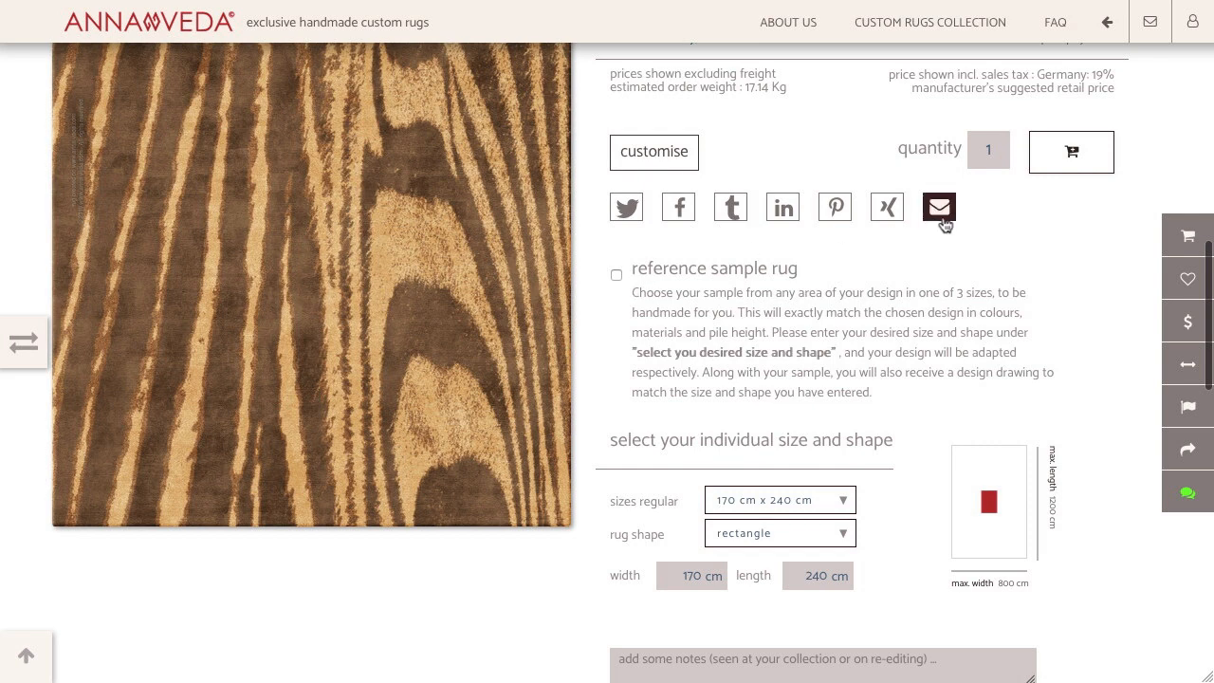
{"action": "left_click", "coordinate": [615, 277]}
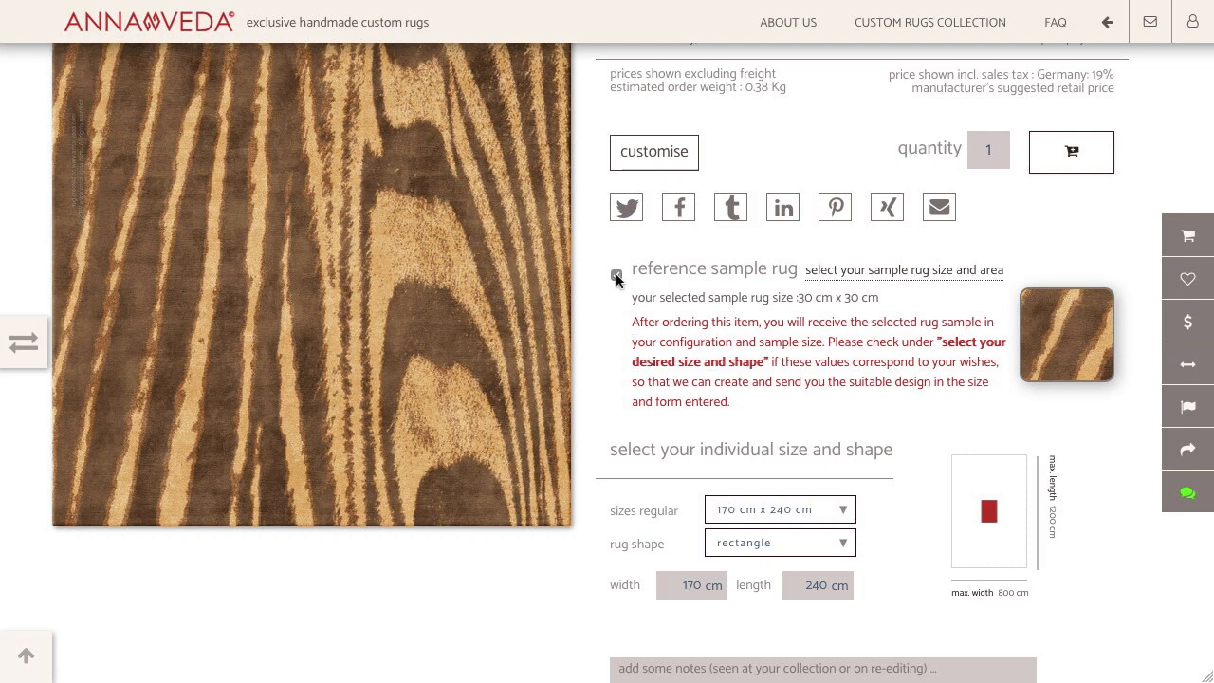
{"action": "left_click", "coordinate": [616, 276]}
Read the rug's specification table and the site's service and contact information, and return to the large rug preview
{"action": "scroll", "coordinate": [682, 300], "scroll_direction": "down", "scroll_amount": 6}
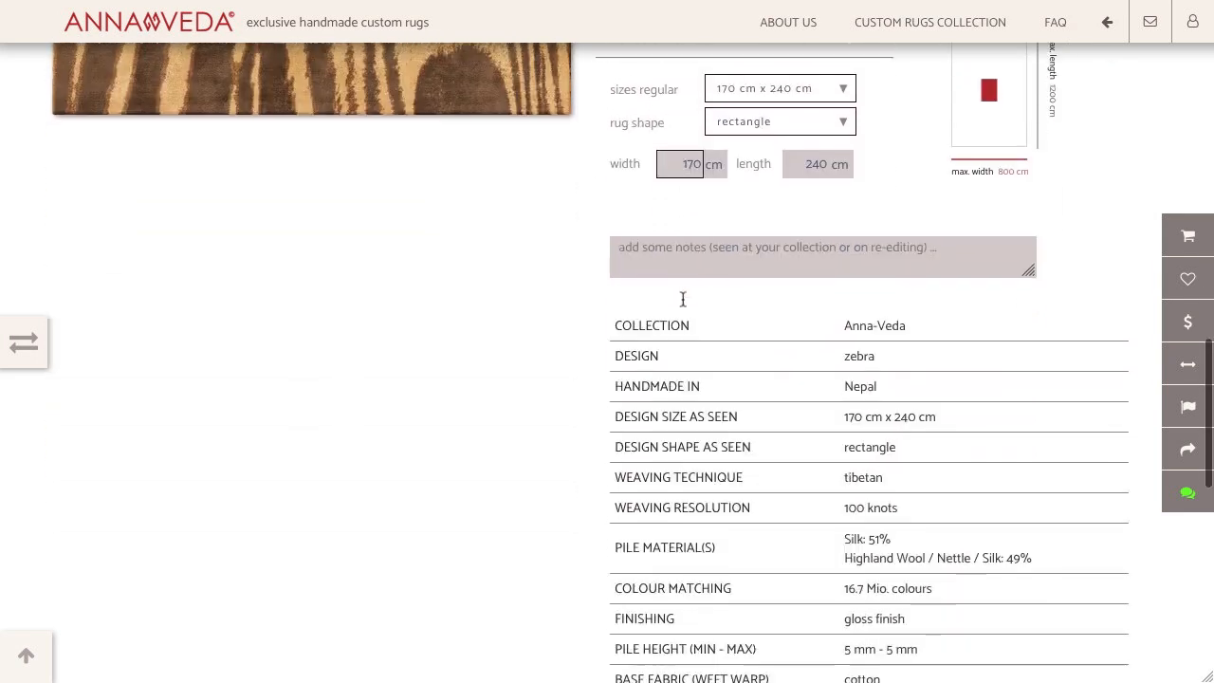
{"action": "scroll", "coordinate": [683, 300], "scroll_direction": "down", "scroll_amount": 2}
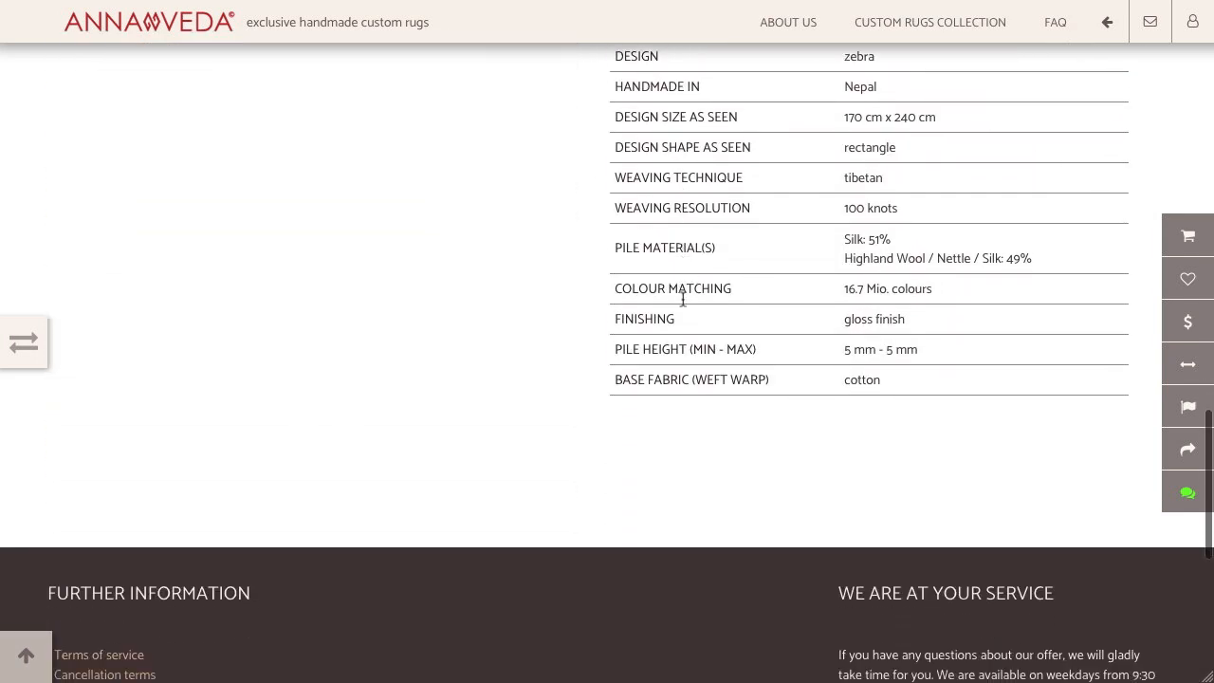
{"action": "scroll", "coordinate": [683, 300], "scroll_direction": "up", "scroll_amount": 1}
{"action": "scroll", "coordinate": [681, 303], "scroll_direction": "down", "scroll_amount": 6}
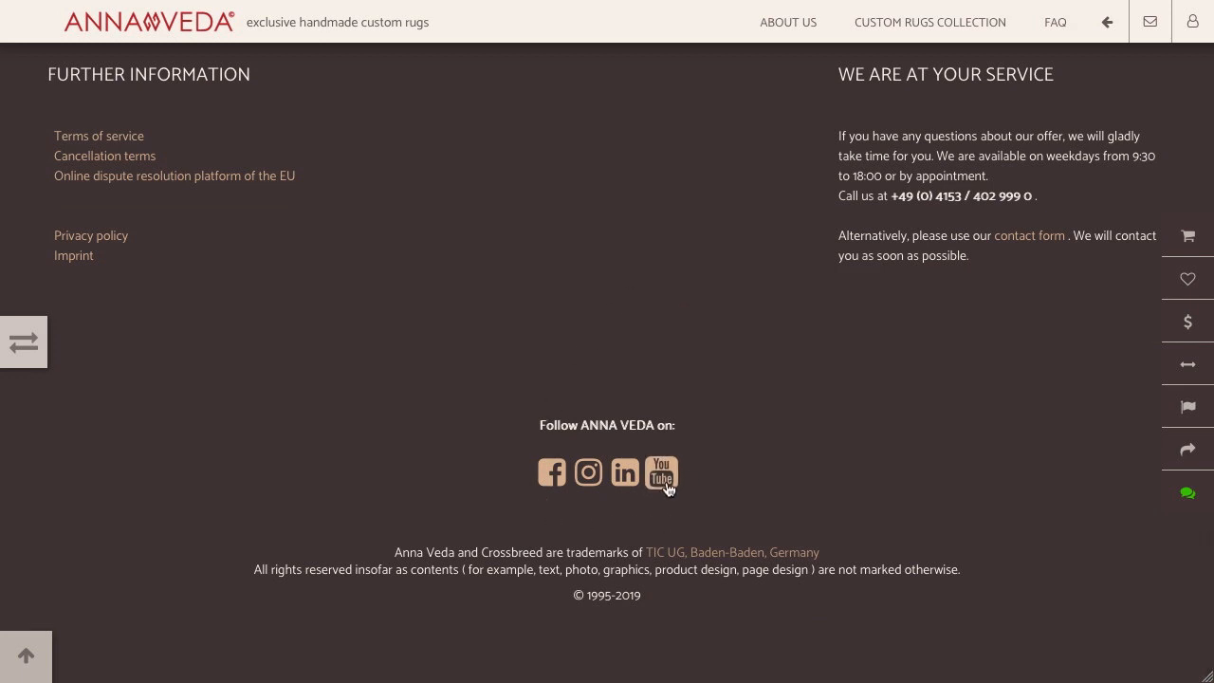
{"action": "scroll", "coordinate": [673, 224], "scroll_direction": "up", "scroll_amount": 10}
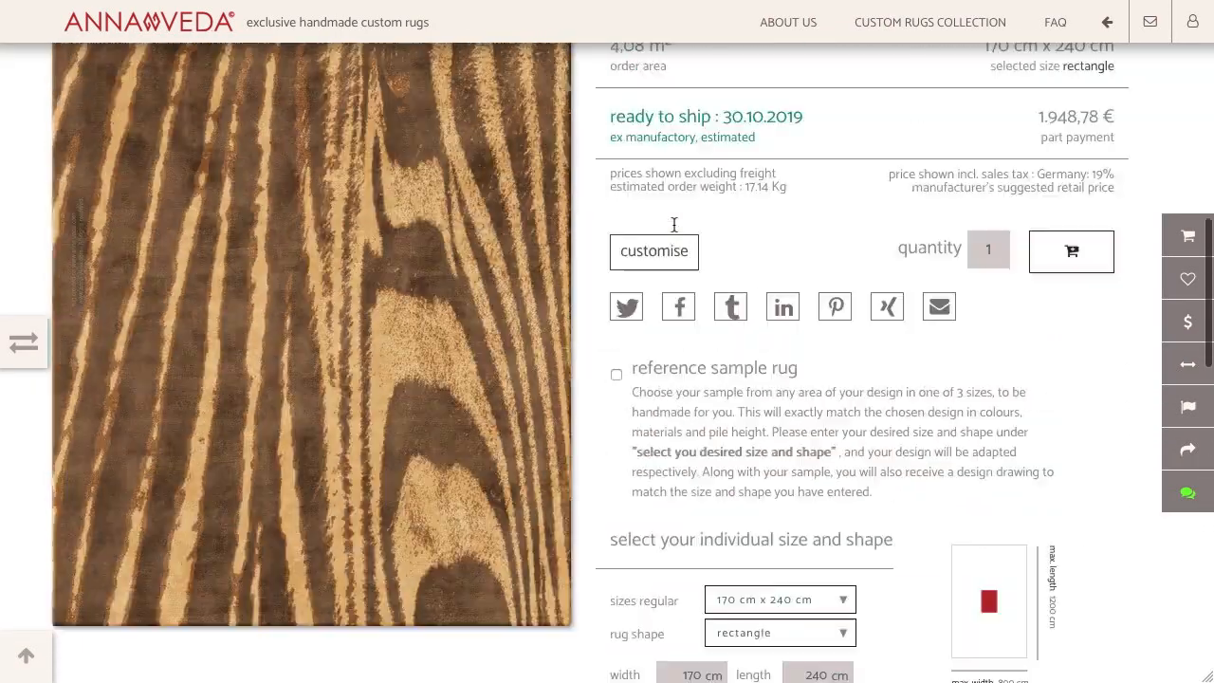
{"action": "scroll", "coordinate": [673, 224], "scroll_direction": "up", "scroll_amount": 6}
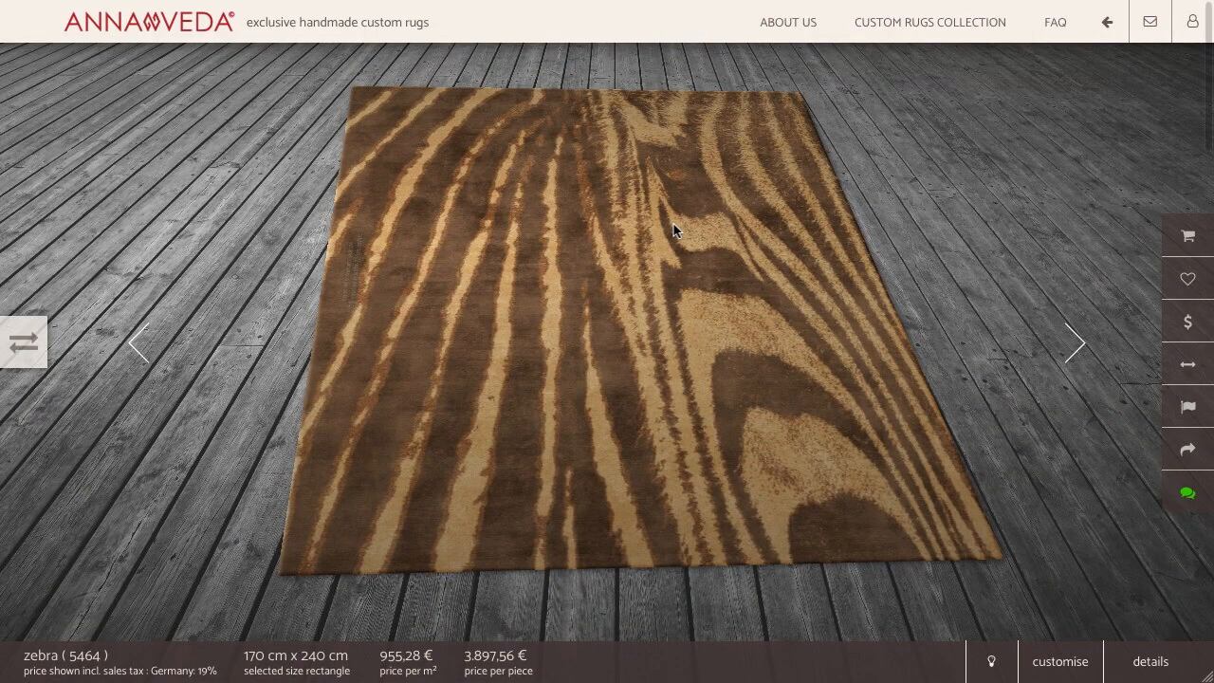